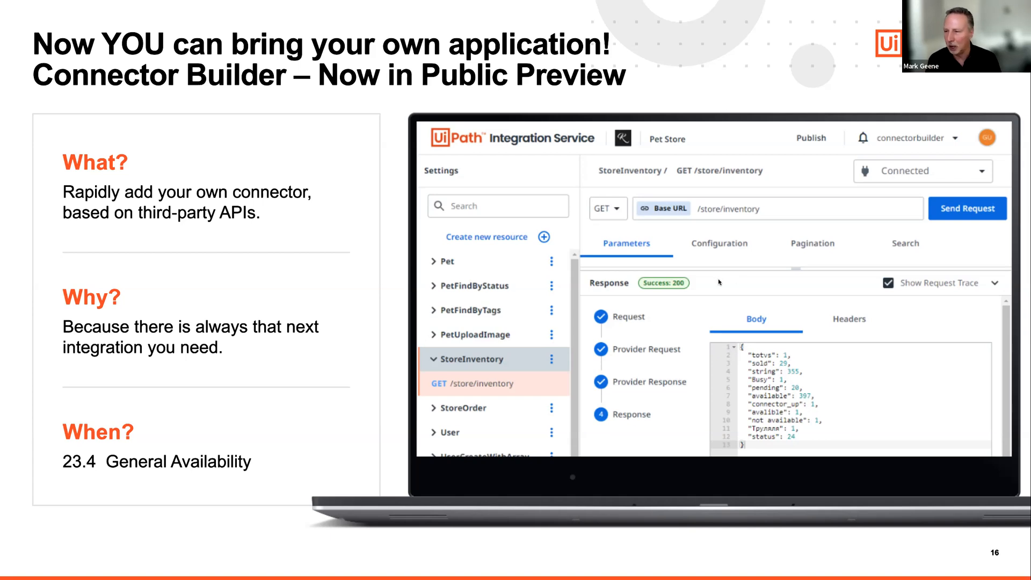
pyautogui.click(684, 273)
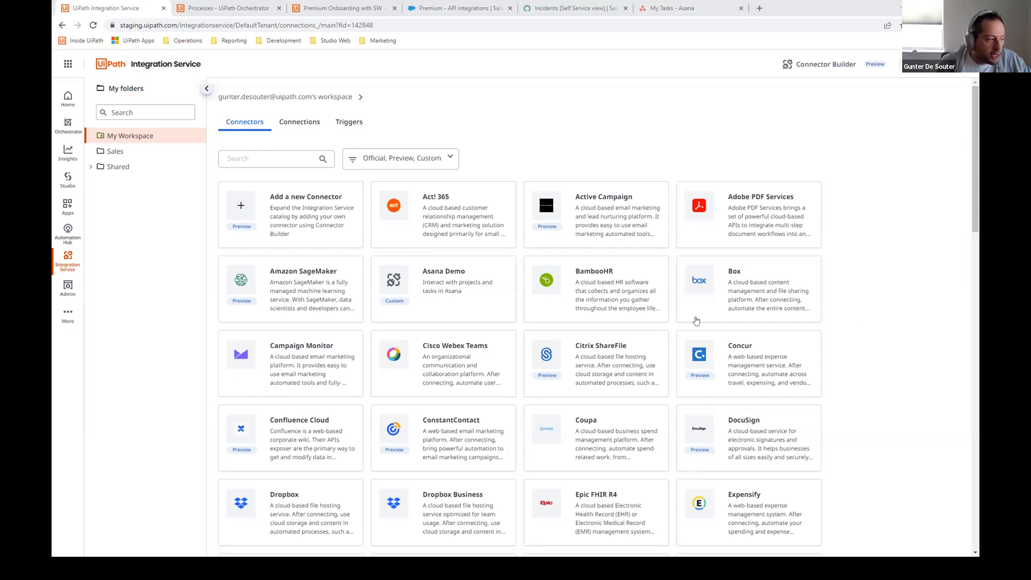
# Step: Review the workspace's existing connections and browse the connectors available for a new connection
pyautogui.click(309, 127)
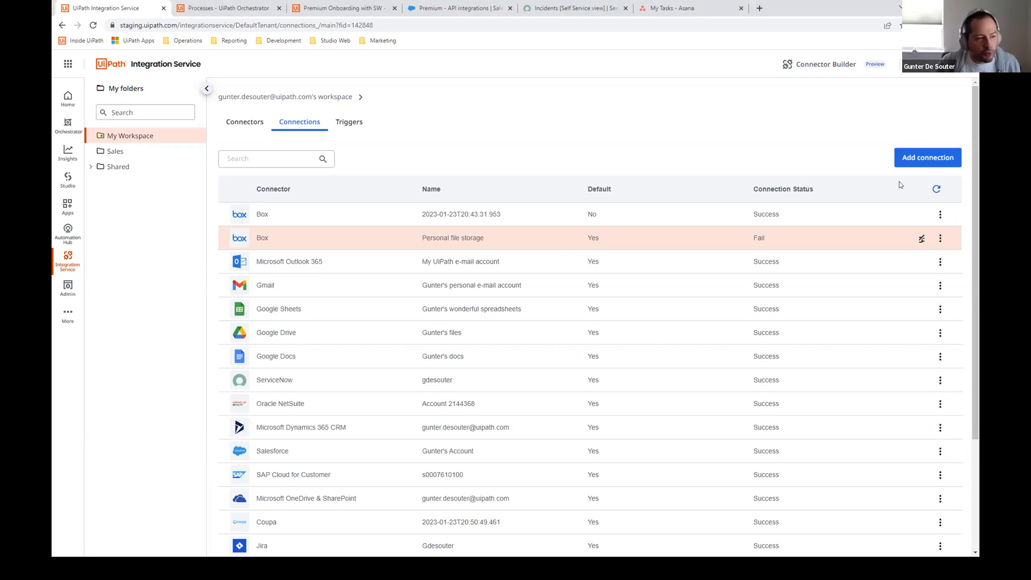
pyautogui.click(928, 157)
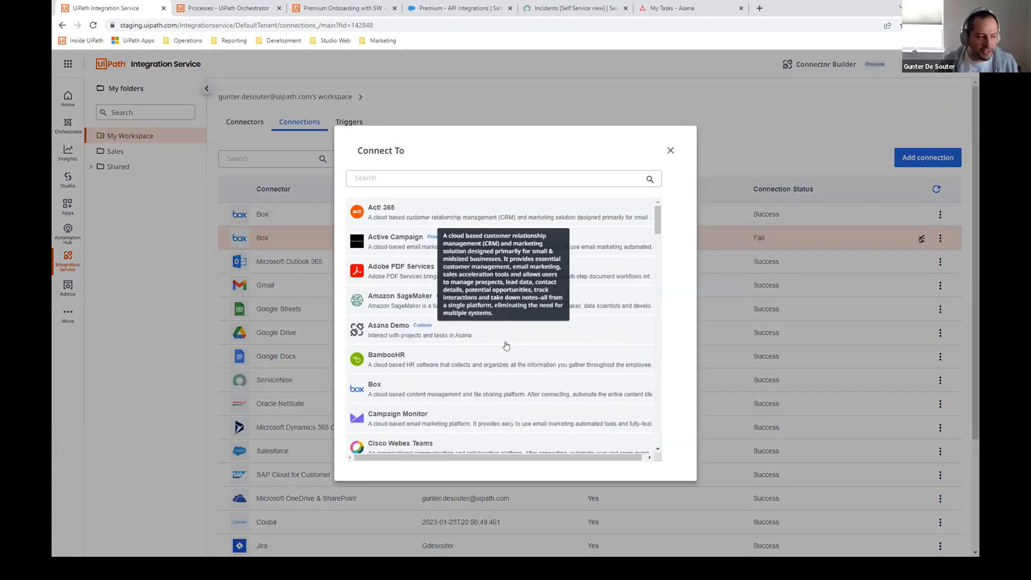
pyautogui.scroll(-5, 505, 346)
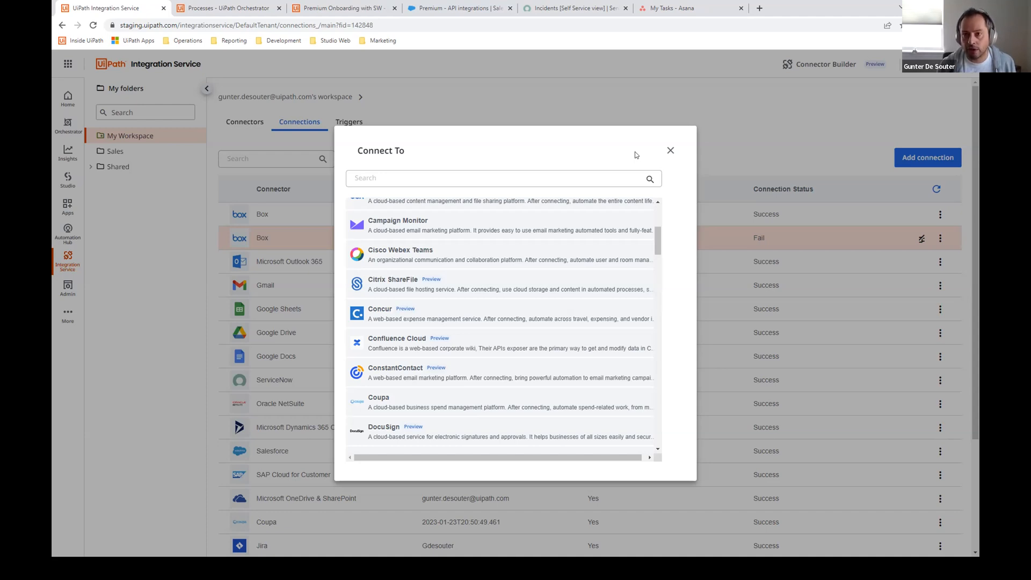
pyautogui.click(670, 150)
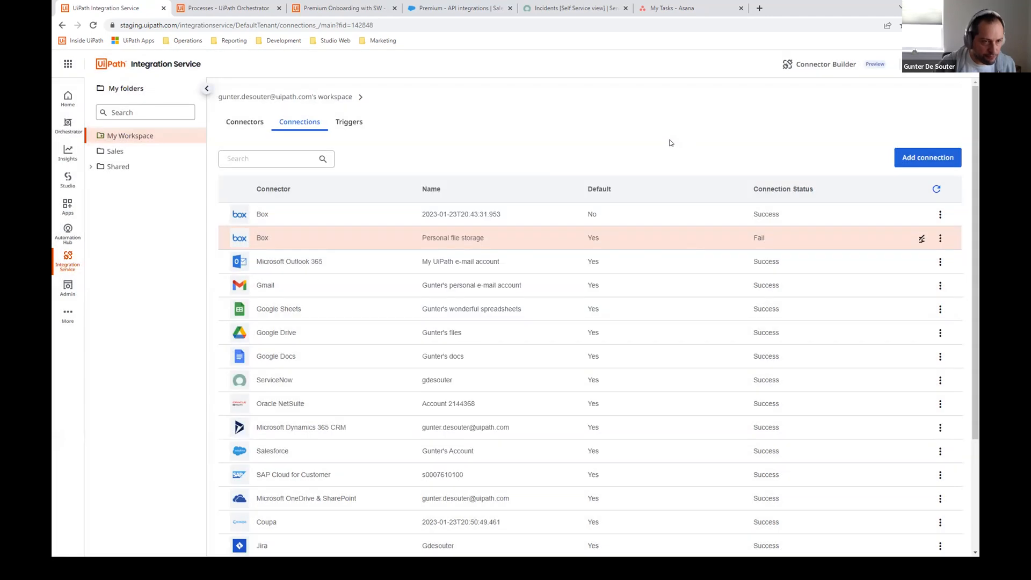
# Step: Expand the Shared folder and start a new trigger from the Salesforce connection's trigger management
pyautogui.click(88, 167)
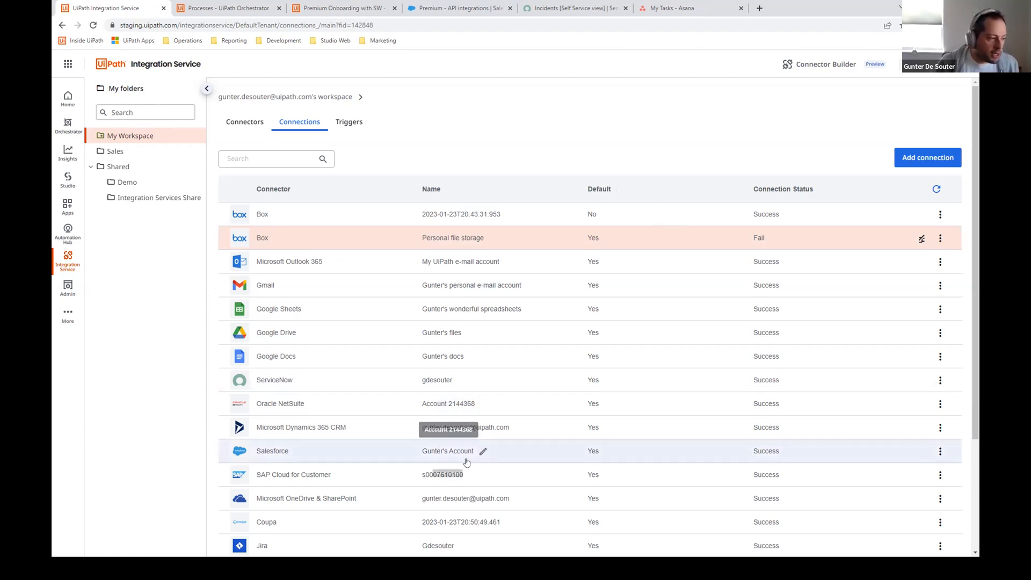
pyautogui.click(940, 451)
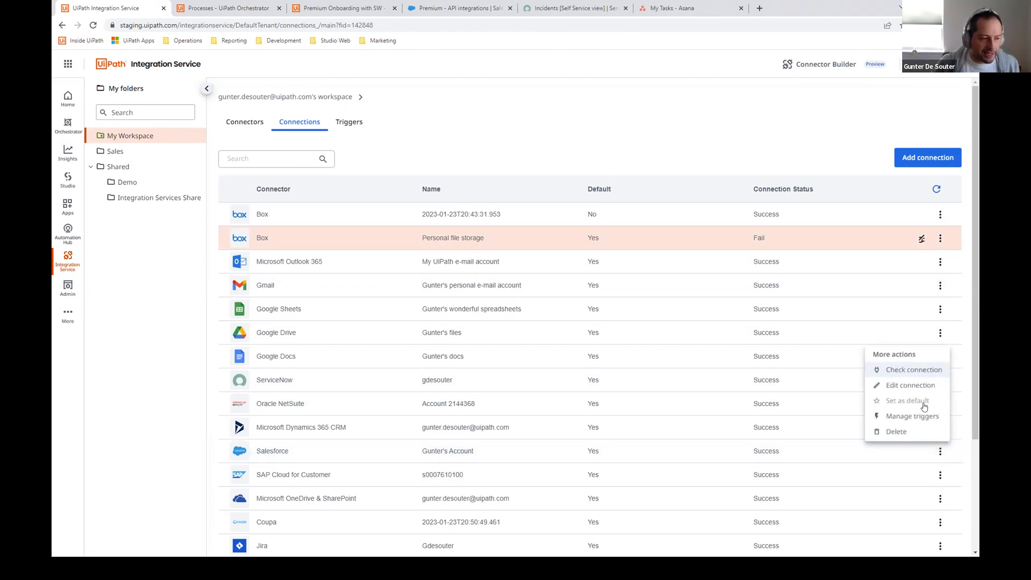
pyautogui.click(907, 418)
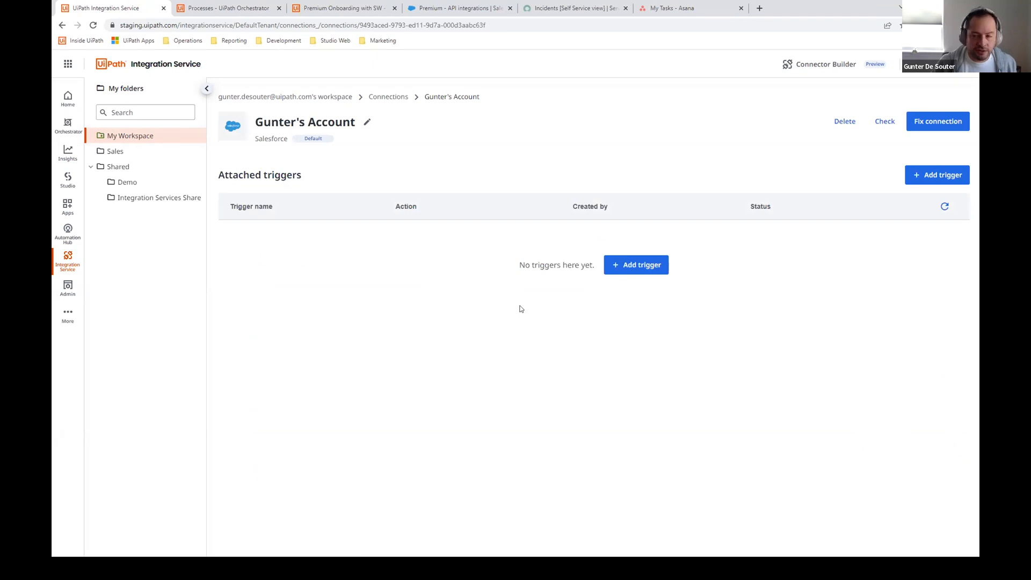
pyautogui.click(940, 175)
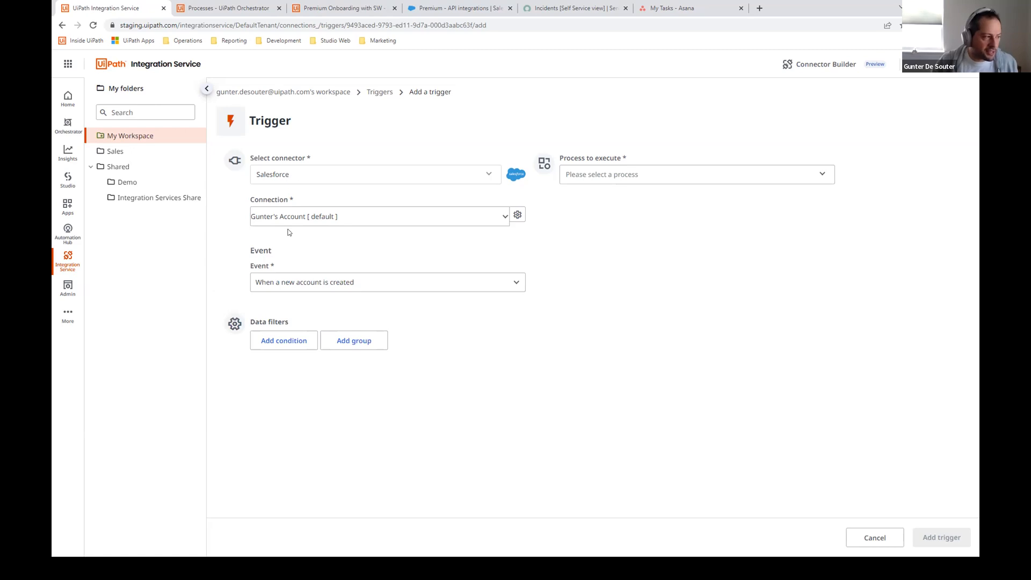
# Step: Set the trigger event to "When an existing opportunity is closed and won" and the process to execute to Premium.Onboarding
pyautogui.click(492, 276)
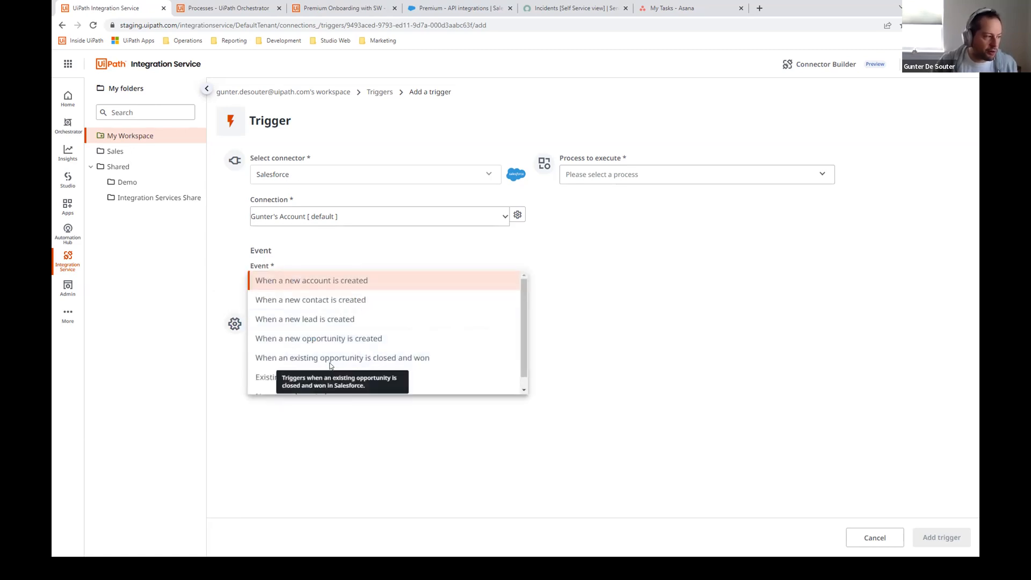
pyautogui.click(349, 359)
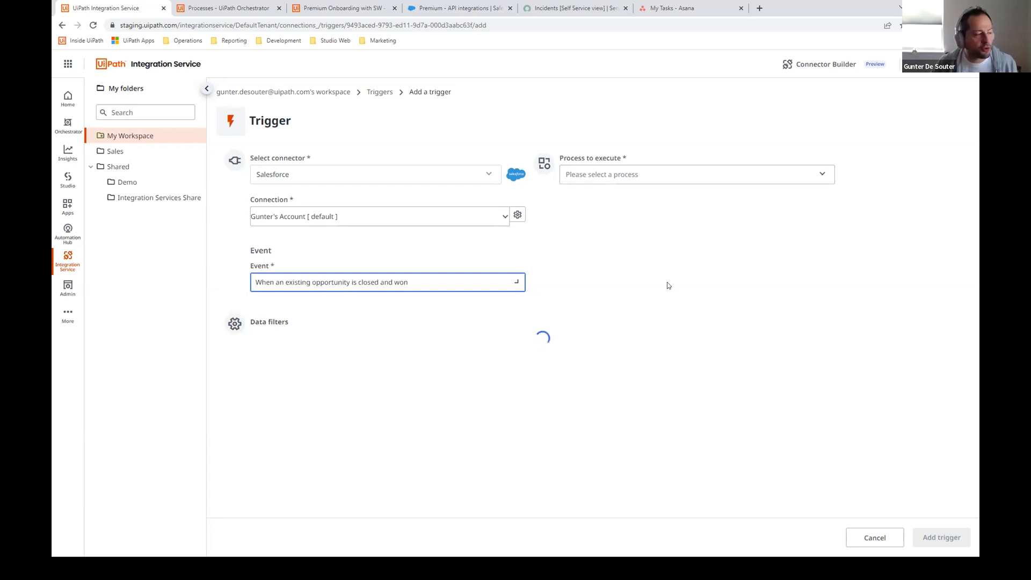
pyautogui.click(658, 175)
pyautogui.scroll(-2, 647, 231)
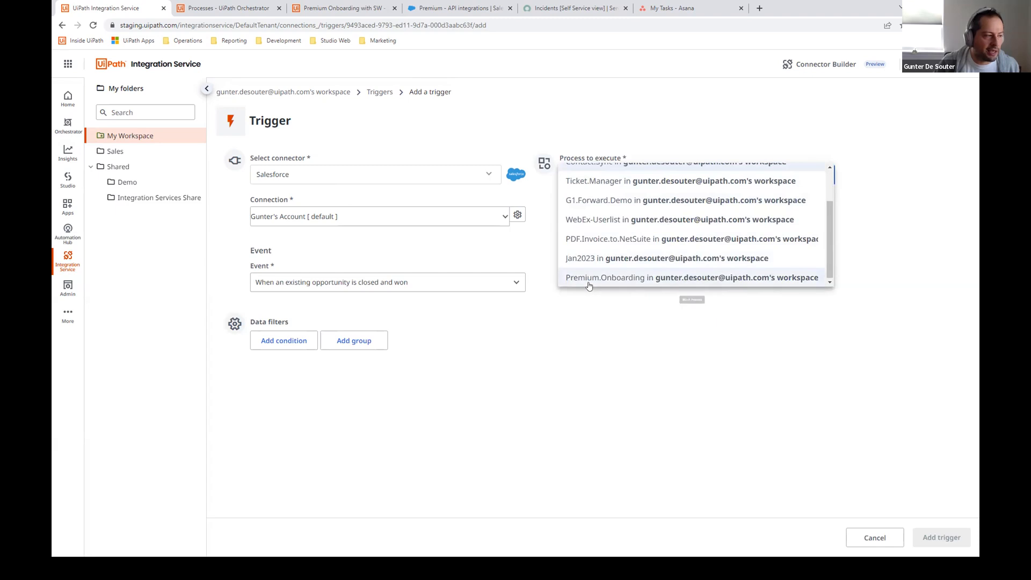
pyautogui.click(596, 267)
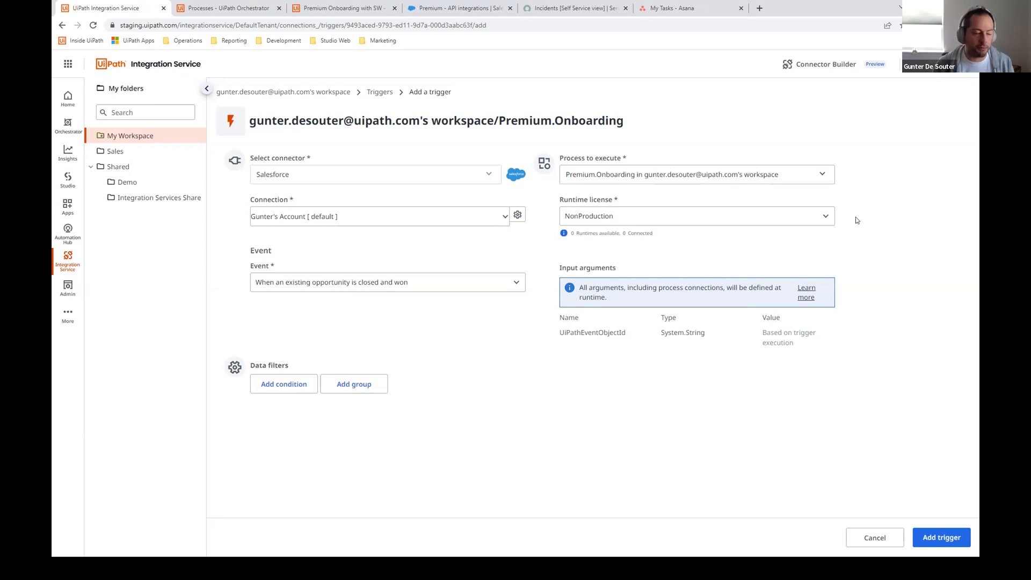
# Step: Add a data filter condition to the trigger requiring the Name to contain "Premium"
pyautogui.click(290, 384)
pyautogui.click(290, 385)
pyautogui.write('name')
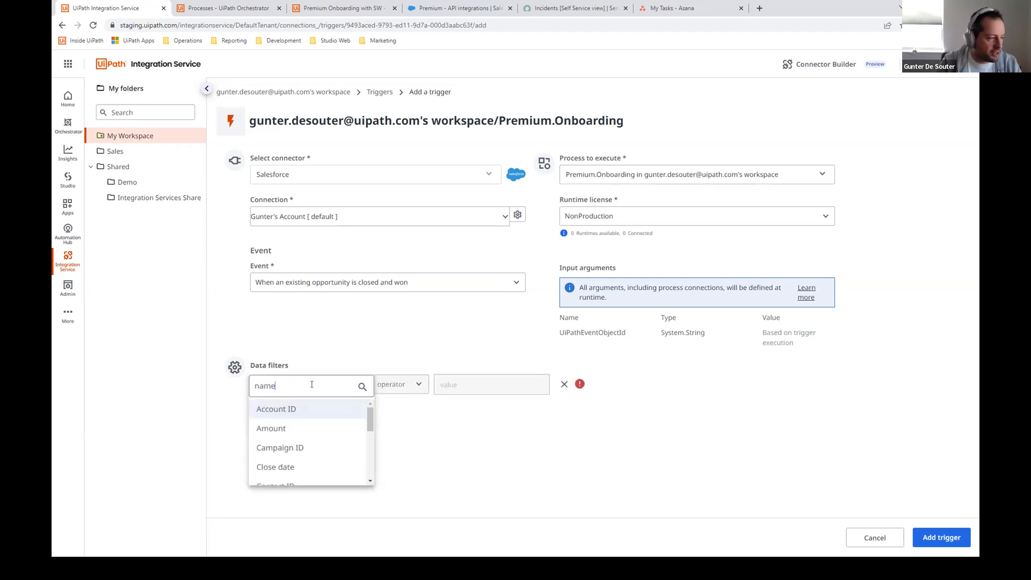
pyautogui.click(310, 409)
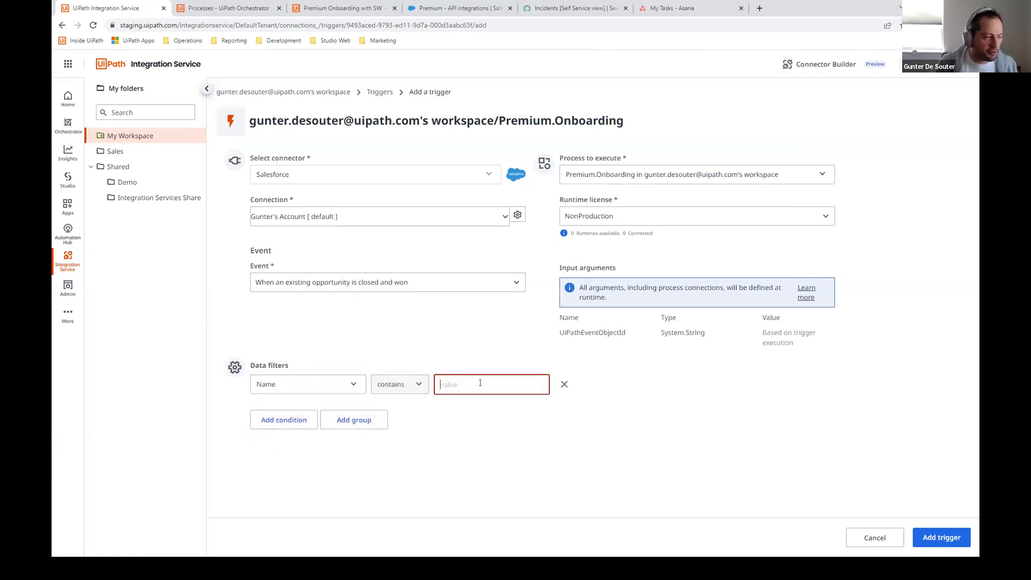
pyautogui.write('Premium')
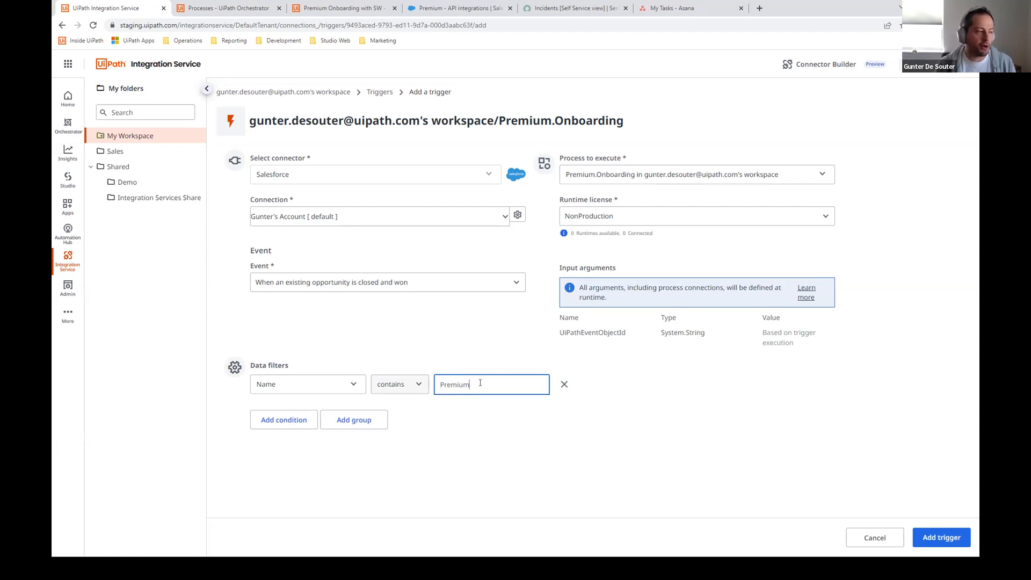
pyautogui.click(519, 287)
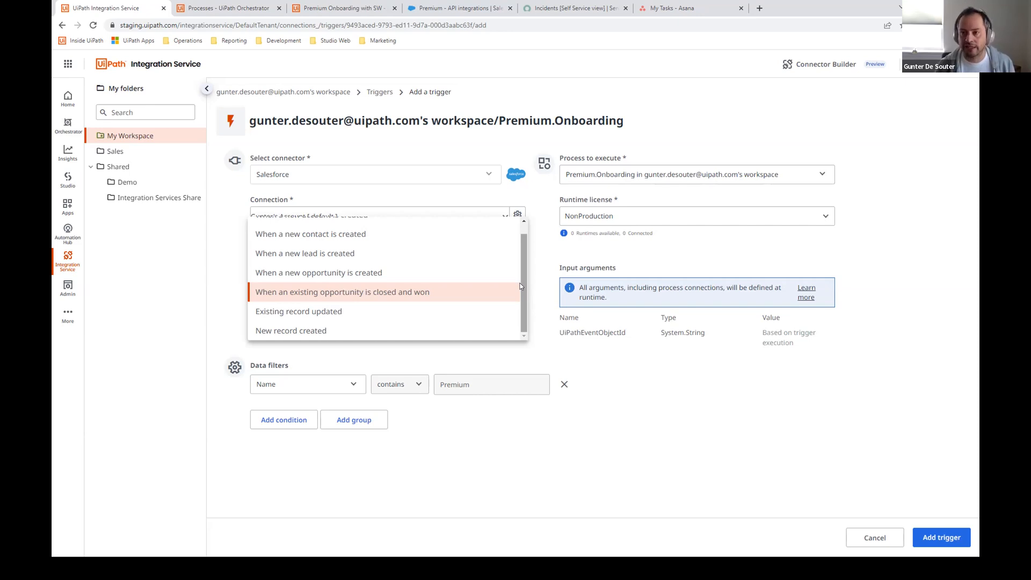
pyautogui.click(719, 402)
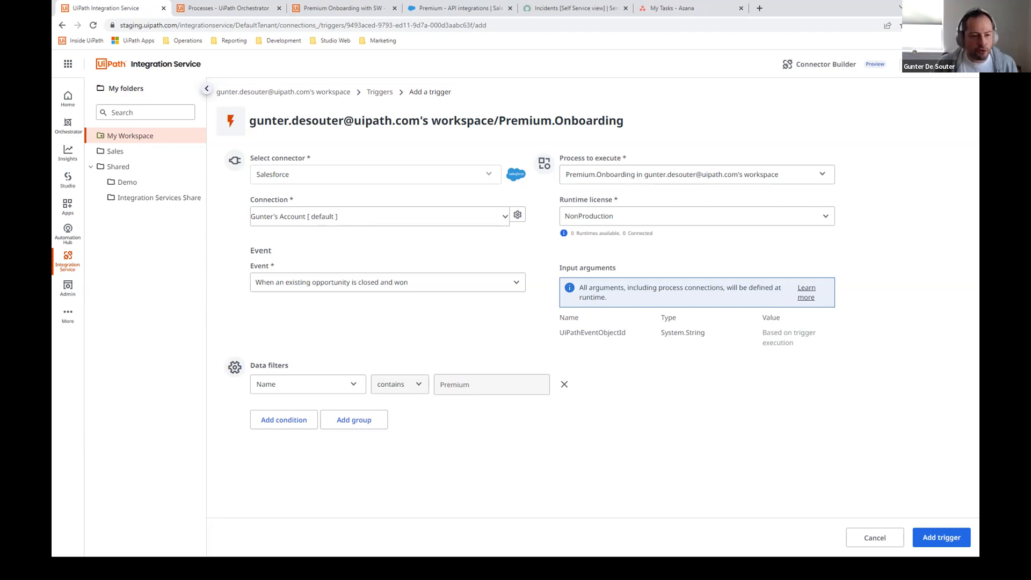
# Step: Switch to UiPath Studio and examine the Salesforce account and contact, Slack message and ServiceNow incident activities
pyautogui.hotkey('alt', 'Tab')
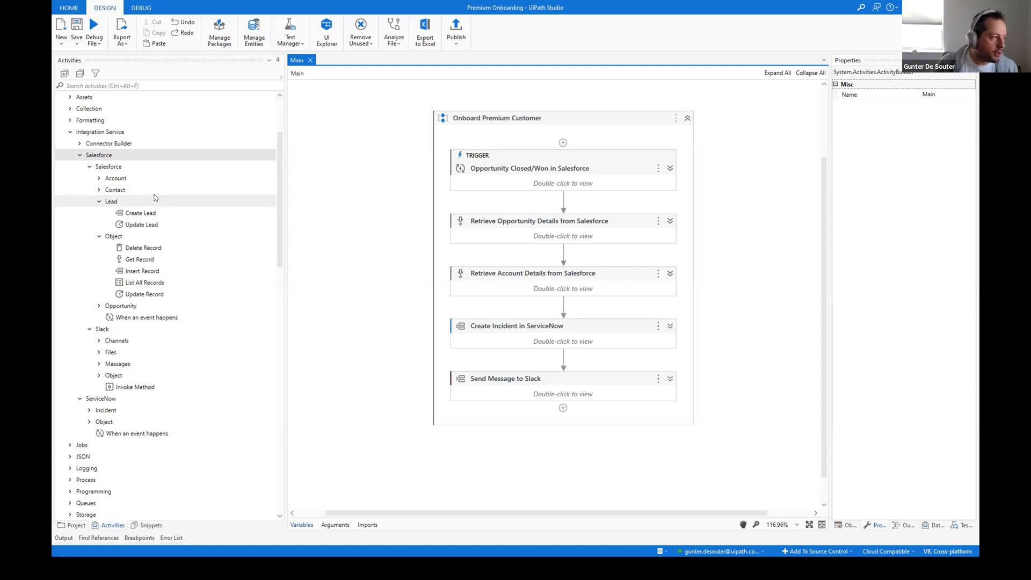
pyautogui.click(99, 178)
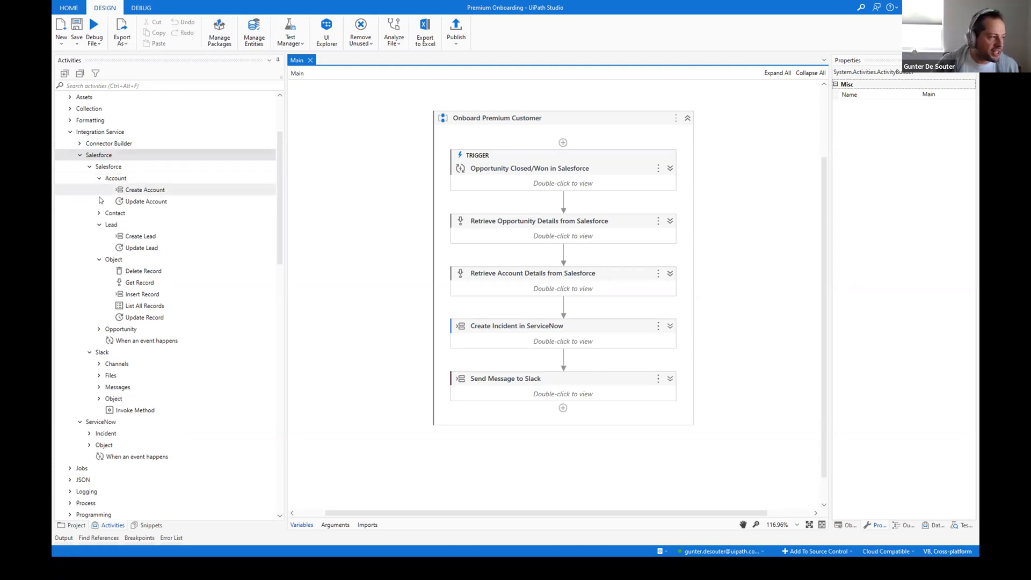
pyautogui.click(99, 213)
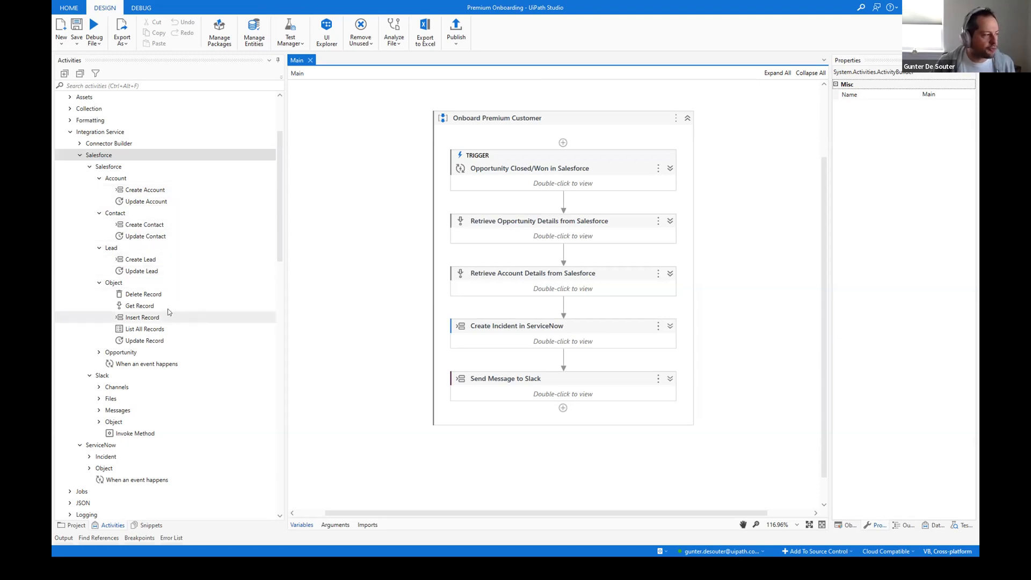
pyautogui.click(99, 410)
pyautogui.scroll(-1, 94, 440)
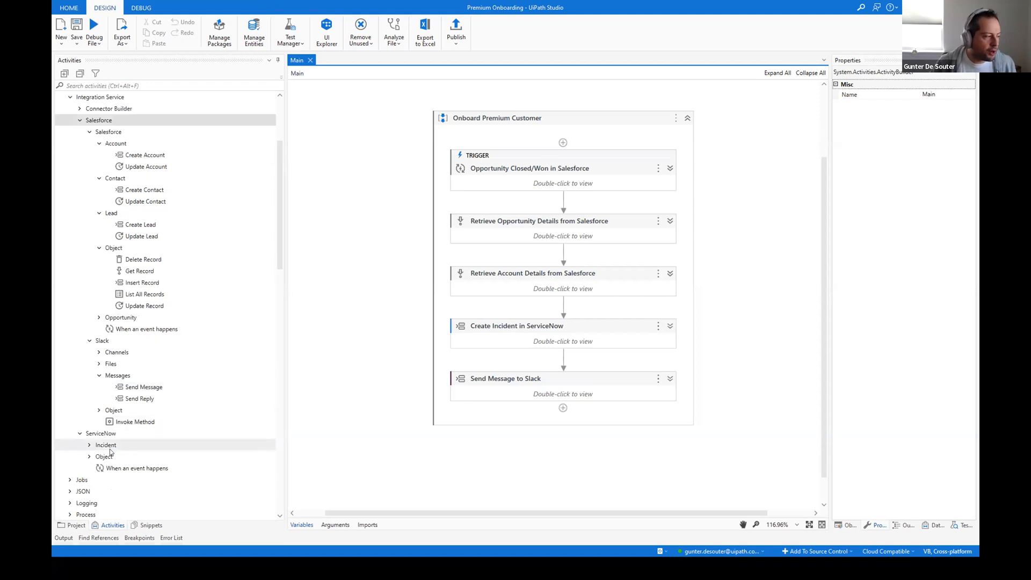
pyautogui.click(89, 445)
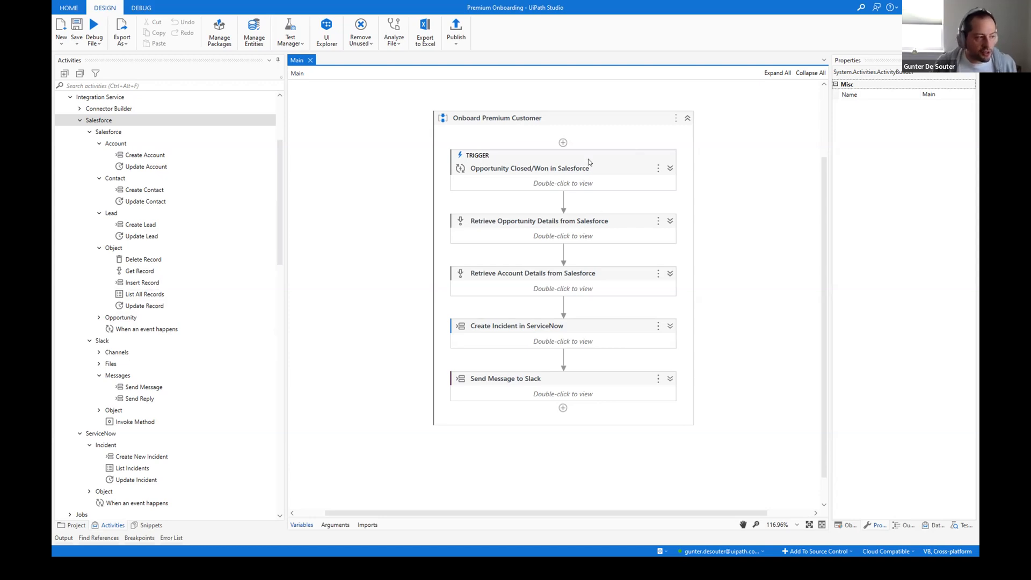
# Step: Inspect the settings and data filter of the "Opportunity Closed/Won in Salesforce" trigger without changing them
pyautogui.click(669, 170)
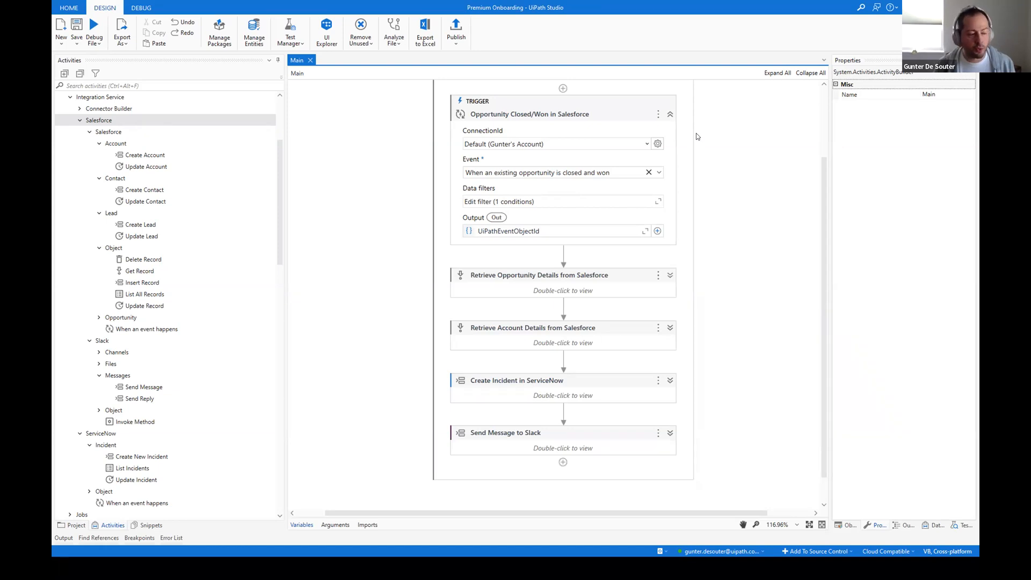
pyautogui.click(623, 202)
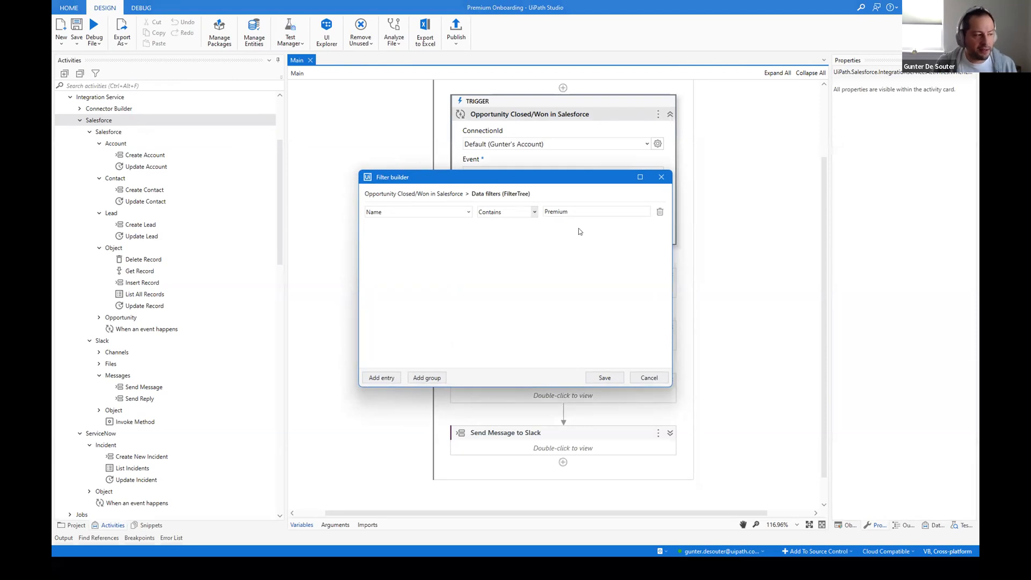
pyautogui.moveTo(573, 183); pyautogui.dragTo(623, 229)
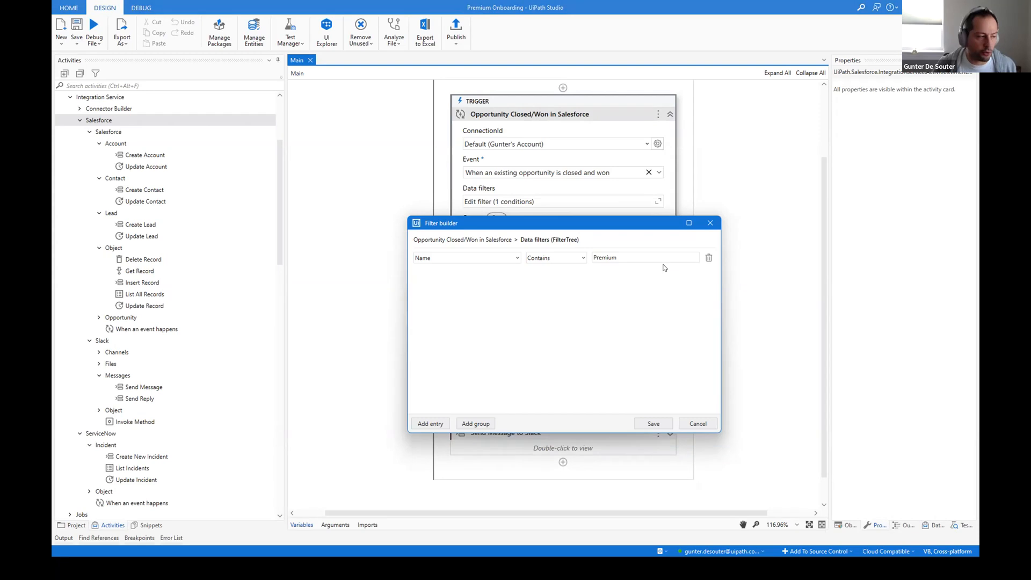
pyautogui.click(698, 424)
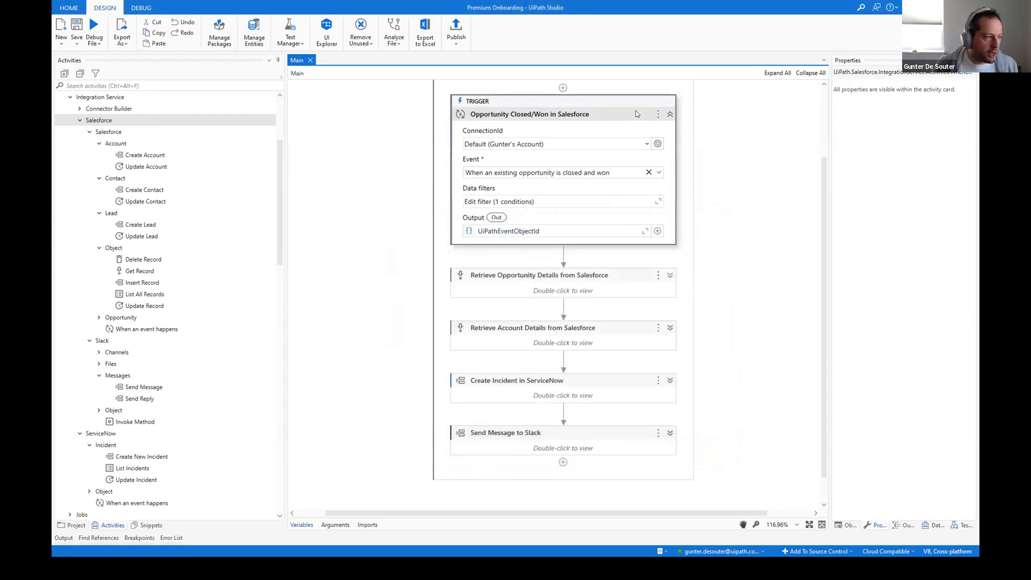
pyautogui.click(669, 114)
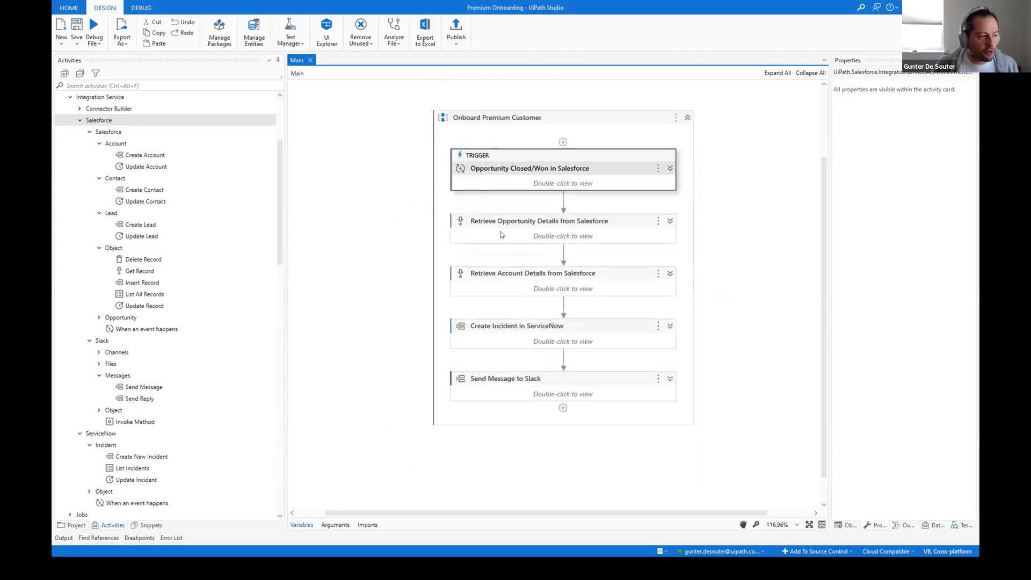
# Step: Inspect the "Retrieve Opportunity Details from Salesforce" activity and browse the Salesforce objects it can retrieve
pyautogui.click(669, 221)
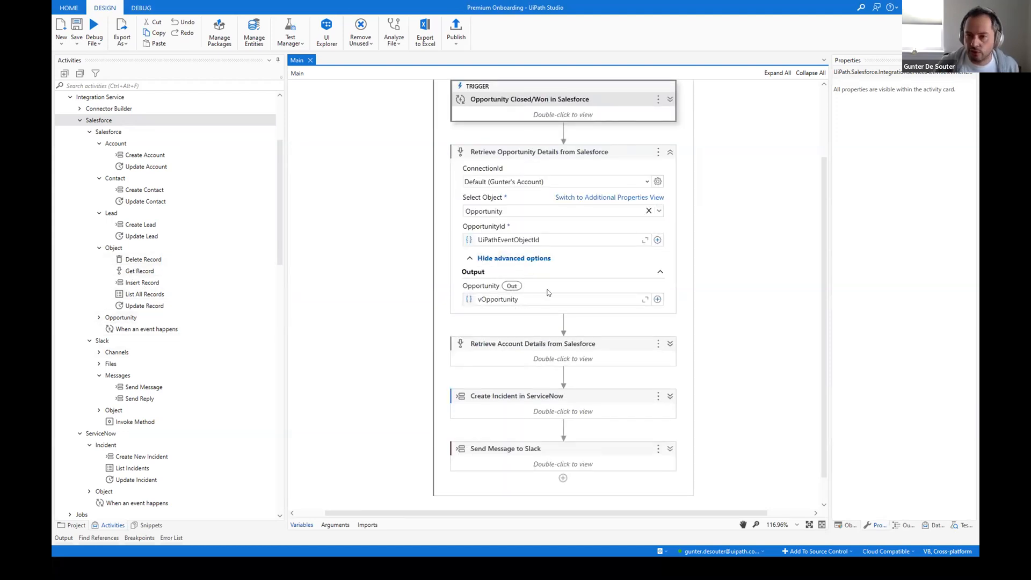
pyautogui.click(659, 212)
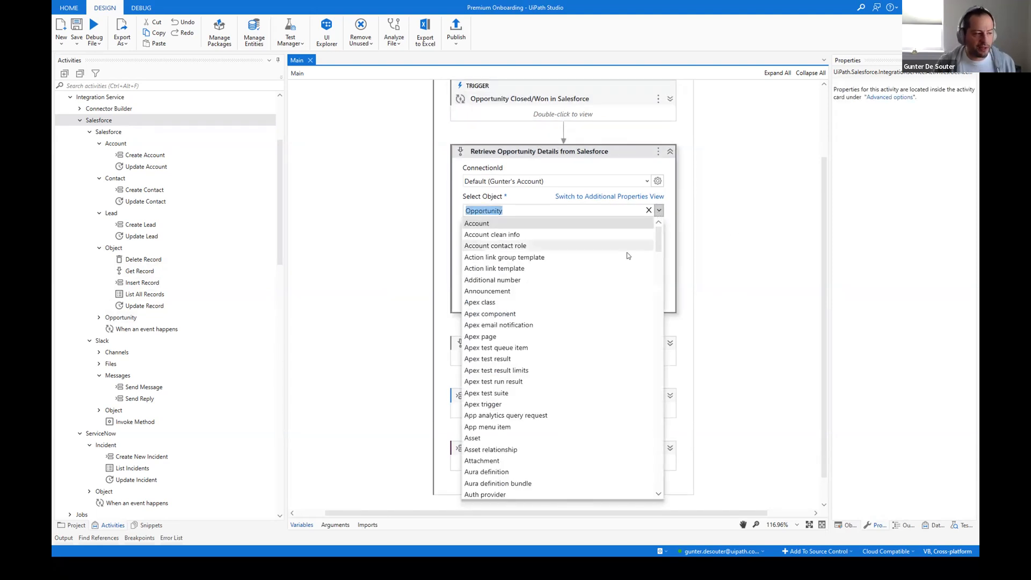
pyautogui.scroll(-15, 627, 255)
pyautogui.scroll(-15, 626, 255)
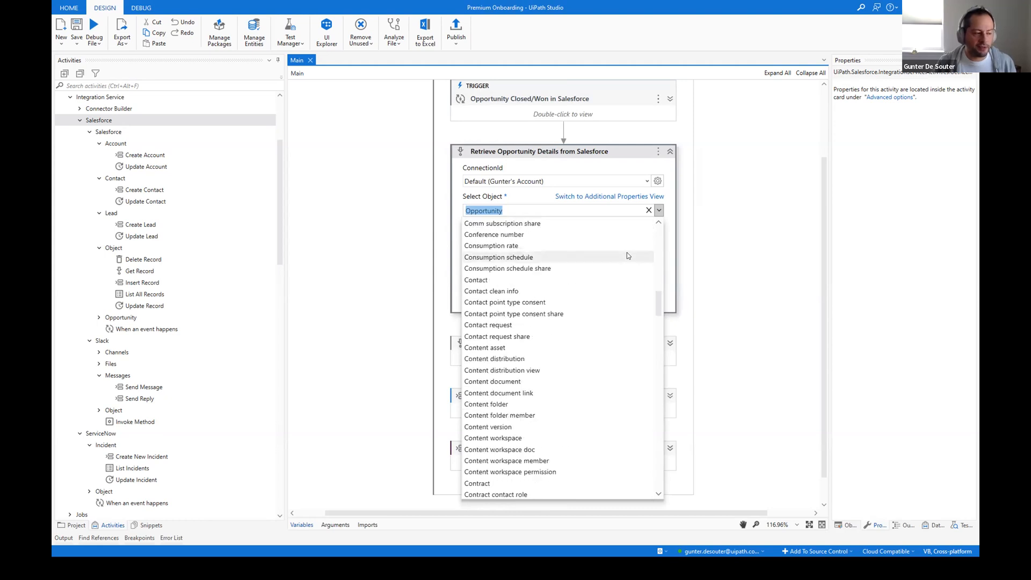
pyautogui.scroll(-10, 626, 256)
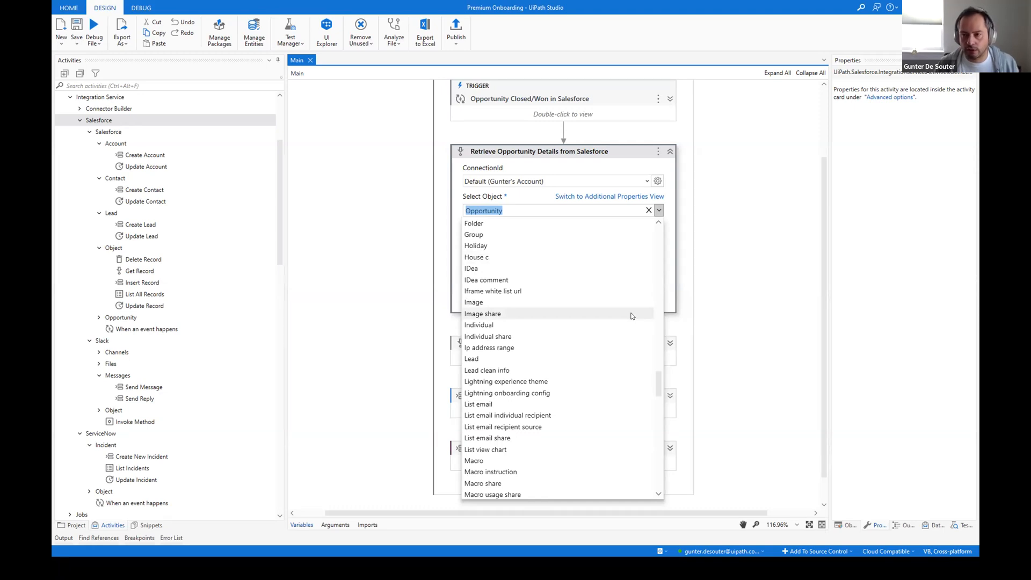
pyautogui.scroll(-15, 631, 316)
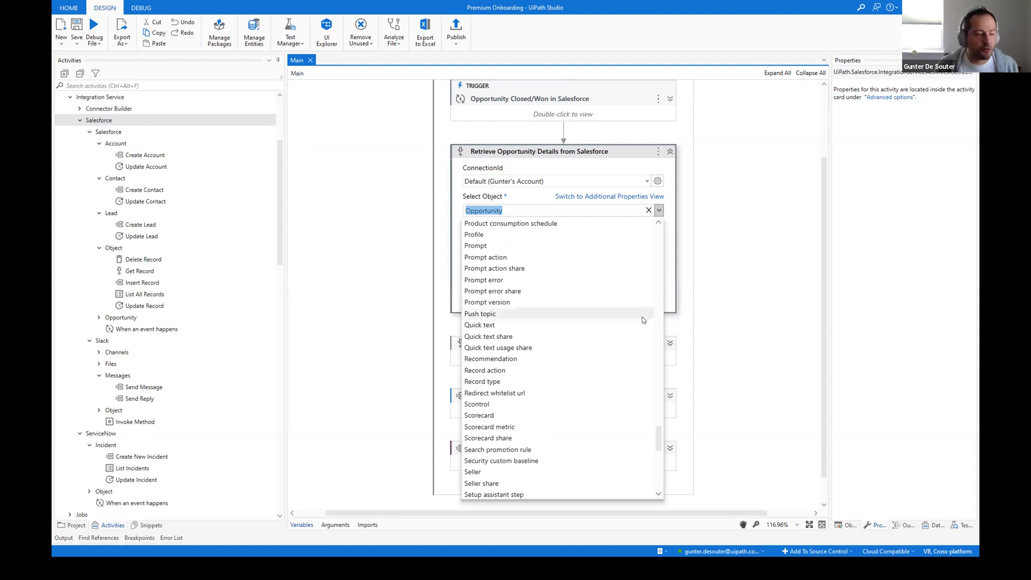
pyautogui.click(722, 217)
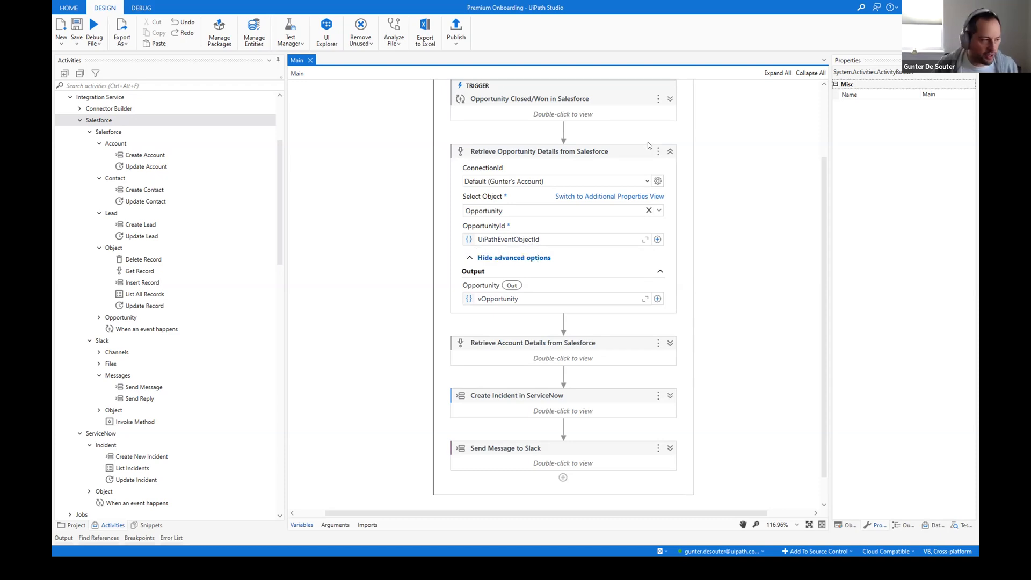
pyautogui.click(670, 152)
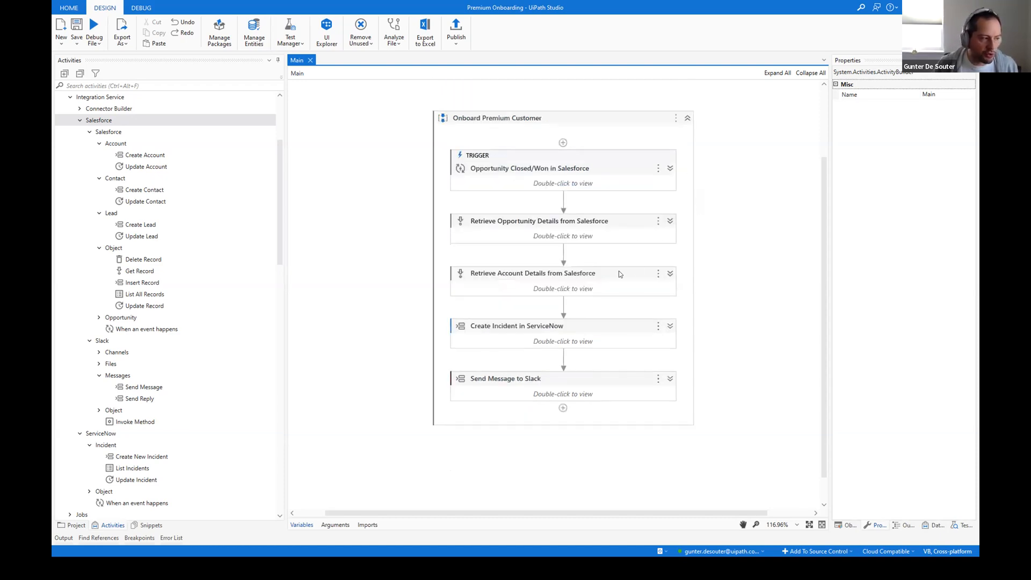
# Step: Inspect the "Retrieve Account Details from Salesforce" activity and the caller and urgency options of "Create Incident in ServiceNow"
pyautogui.click(670, 273)
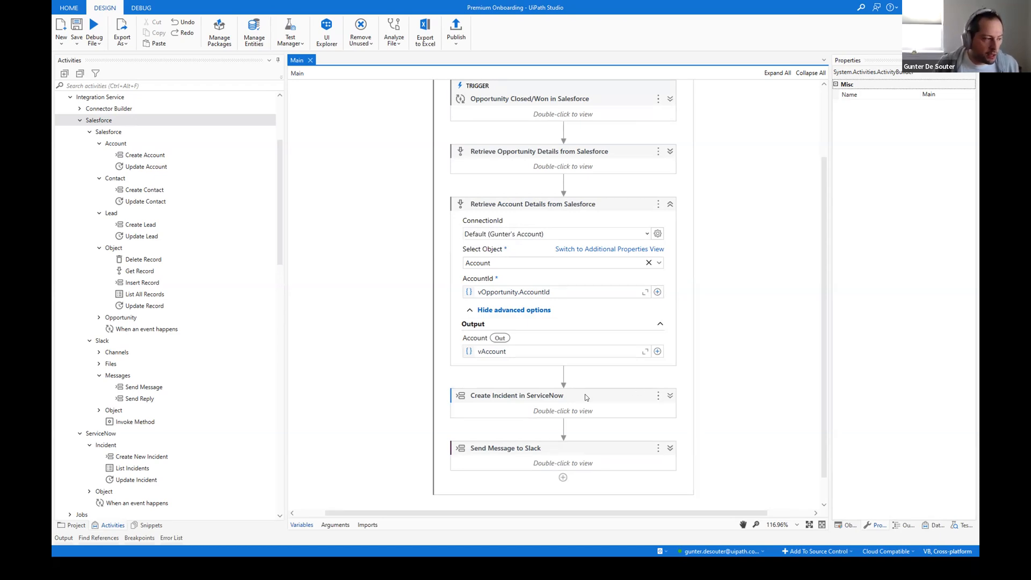
pyautogui.click(670, 204)
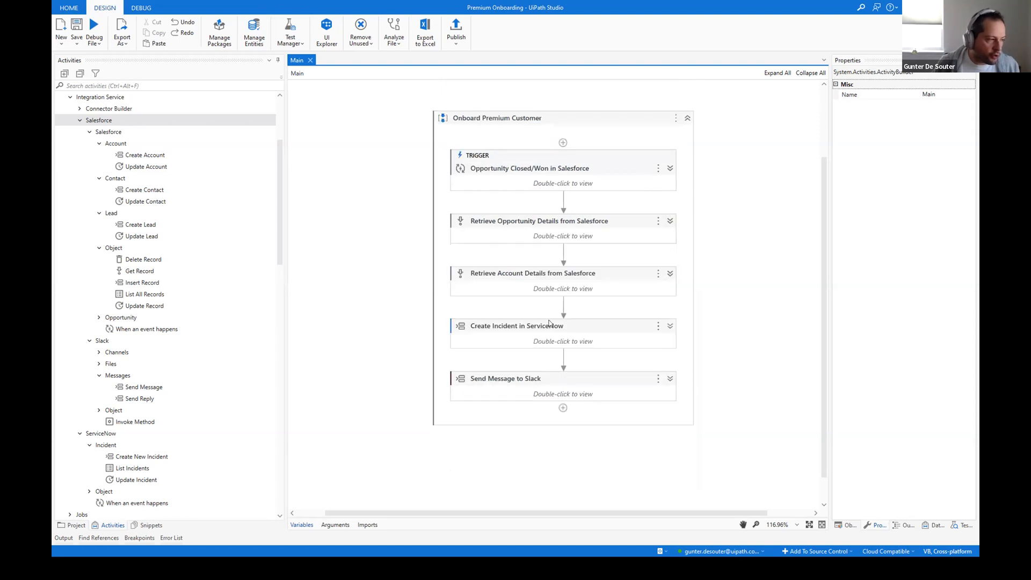
pyautogui.click(670, 326)
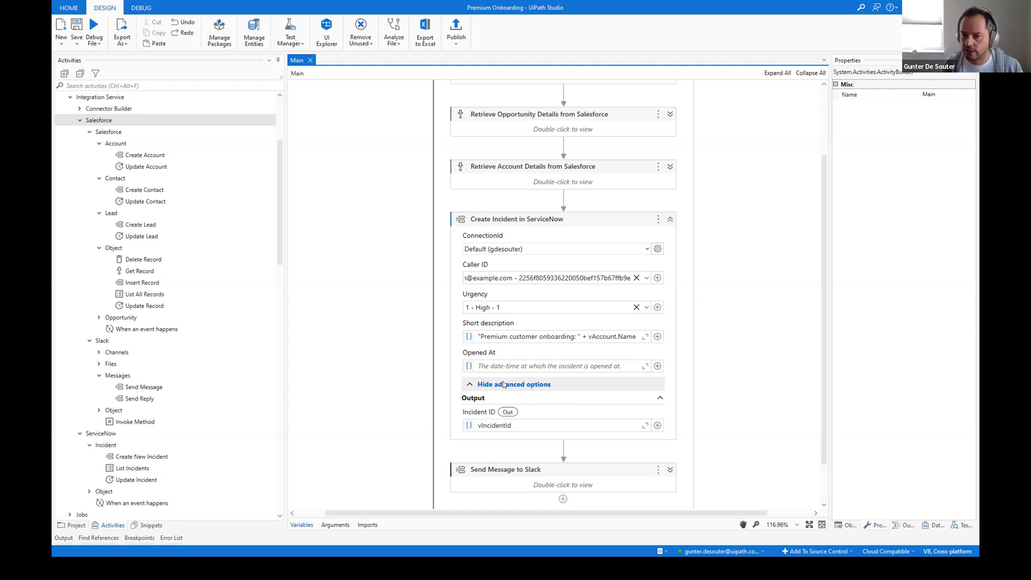
pyautogui.click(646, 278)
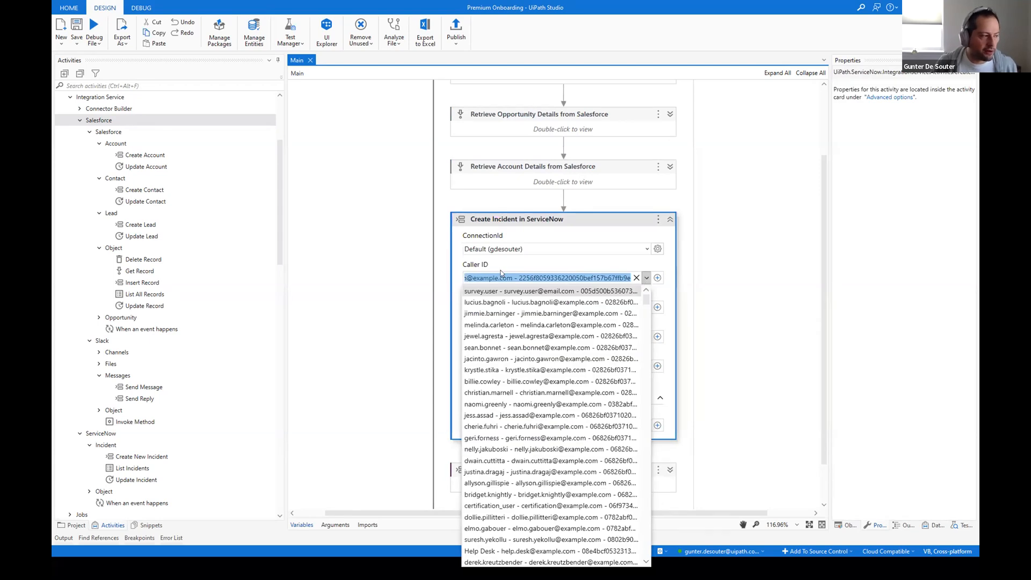
pyautogui.scroll(-6, 534, 402)
pyautogui.scroll(-8, 534, 401)
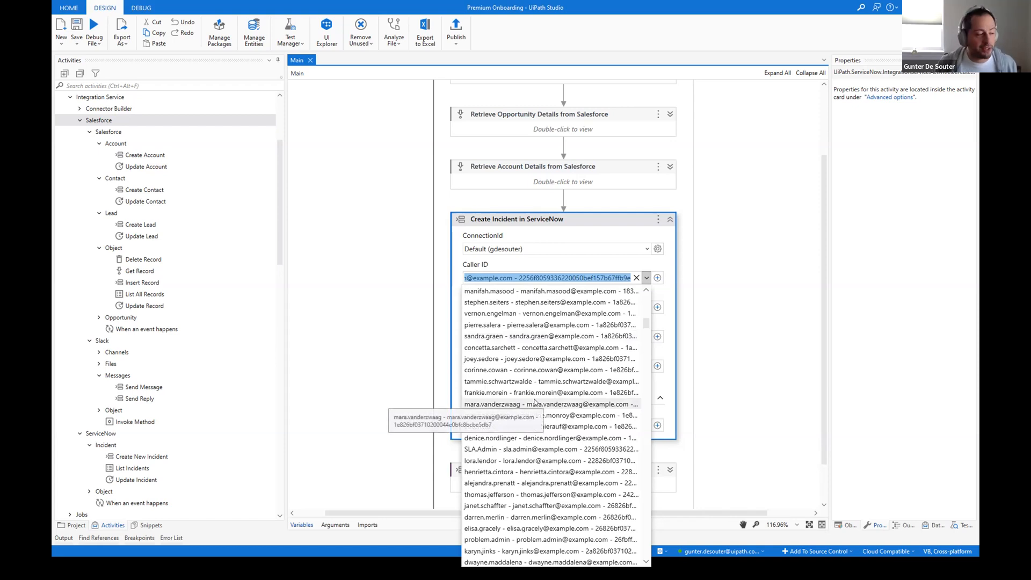
pyautogui.scroll(-7, 535, 401)
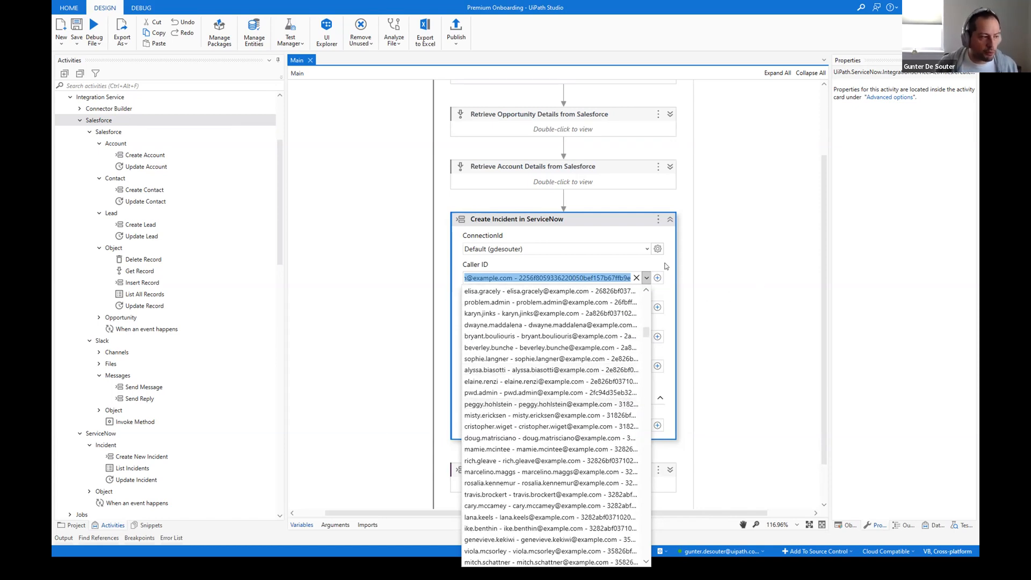
pyautogui.click(673, 259)
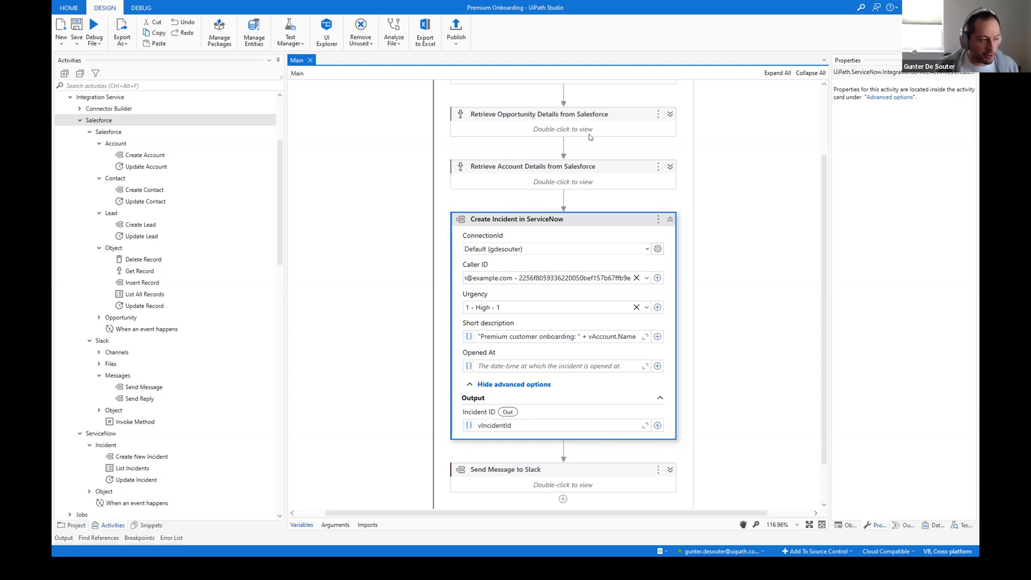
pyautogui.click(646, 307)
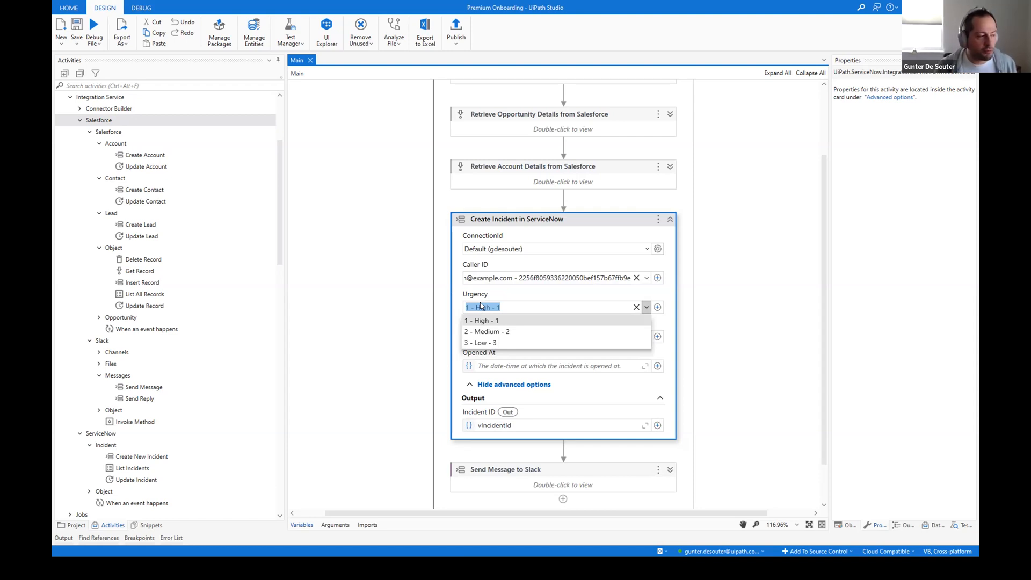
pyautogui.click(630, 291)
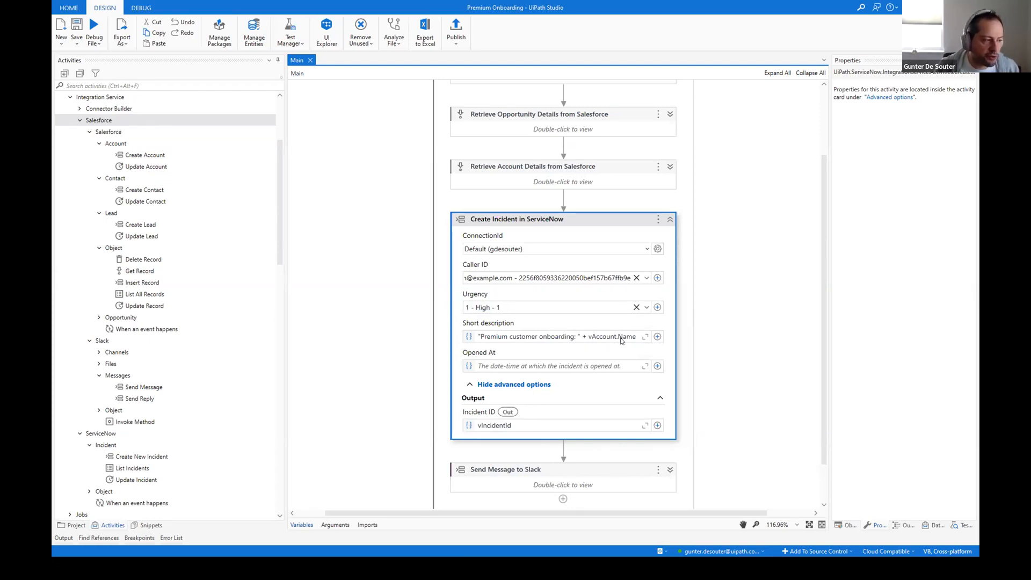
pyautogui.click(670, 220)
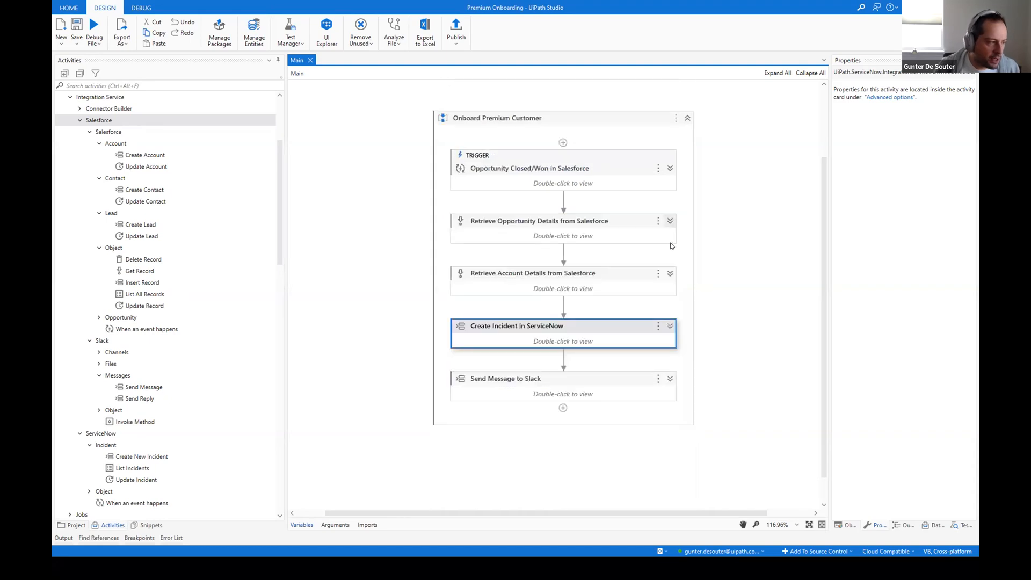
# Step: Inspect the "Send Message to Slack" activity and read its full message text expression without changing it
pyautogui.click(670, 379)
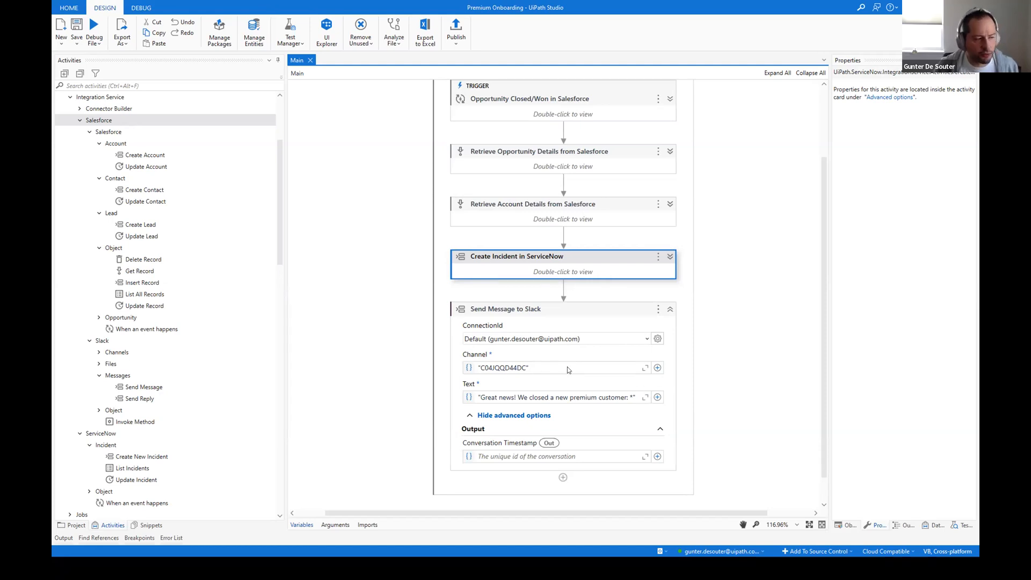
pyautogui.click(646, 398)
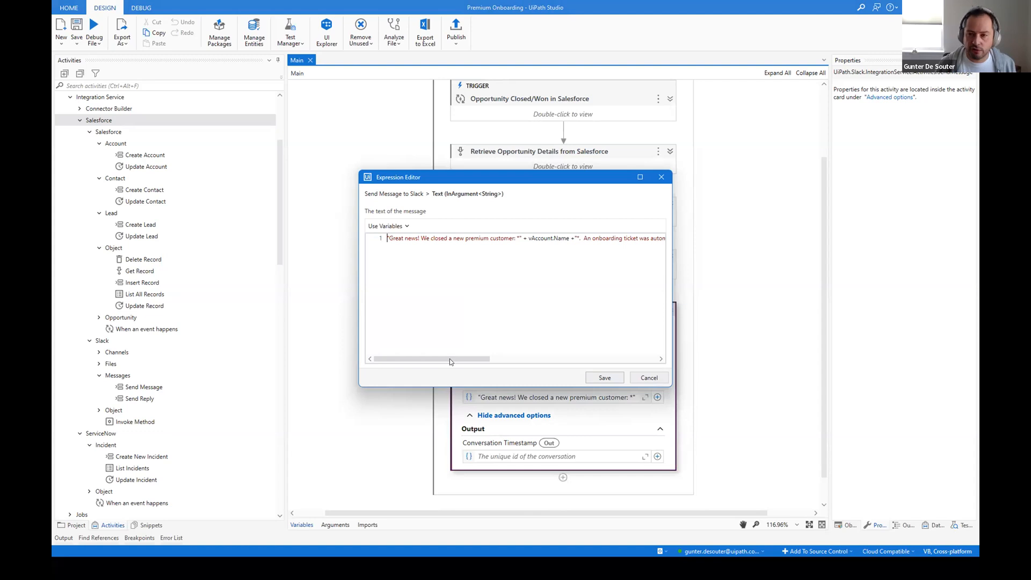
pyautogui.moveTo(529, 238); pyautogui.dragTo(571, 238)
pyautogui.moveTo(475, 363); pyautogui.dragTo(647, 361)
pyautogui.moveTo(594, 239); pyautogui.dragTo(554, 239)
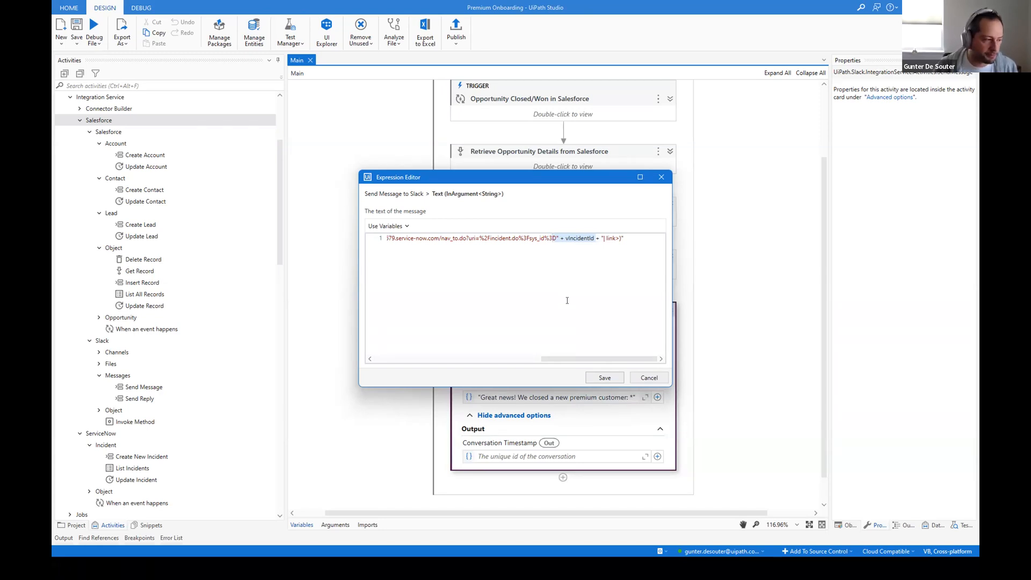
pyautogui.click(649, 377)
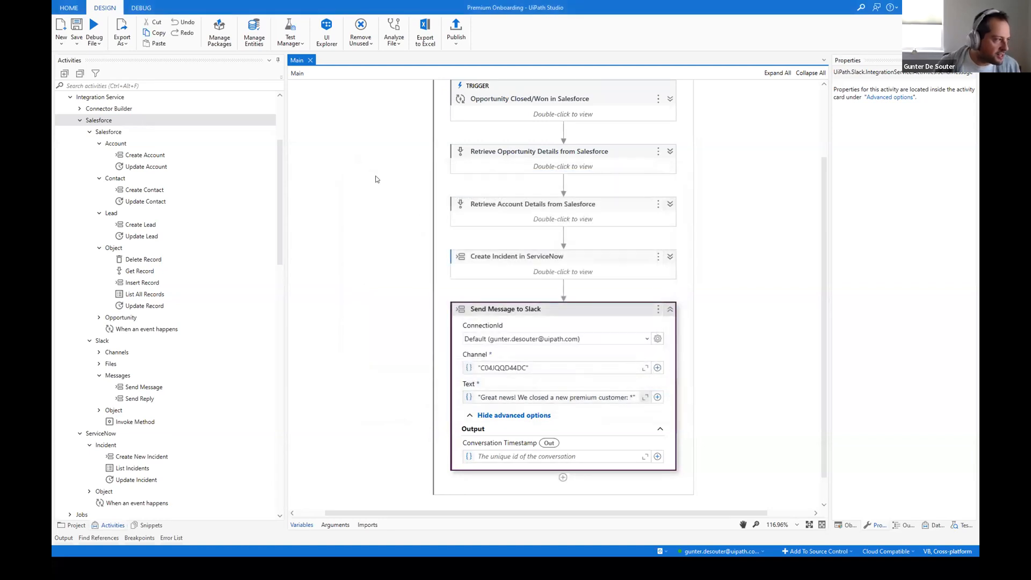
# Step: Start a debug run of the onboarding workflow and stop it
pyautogui.click(96, 28)
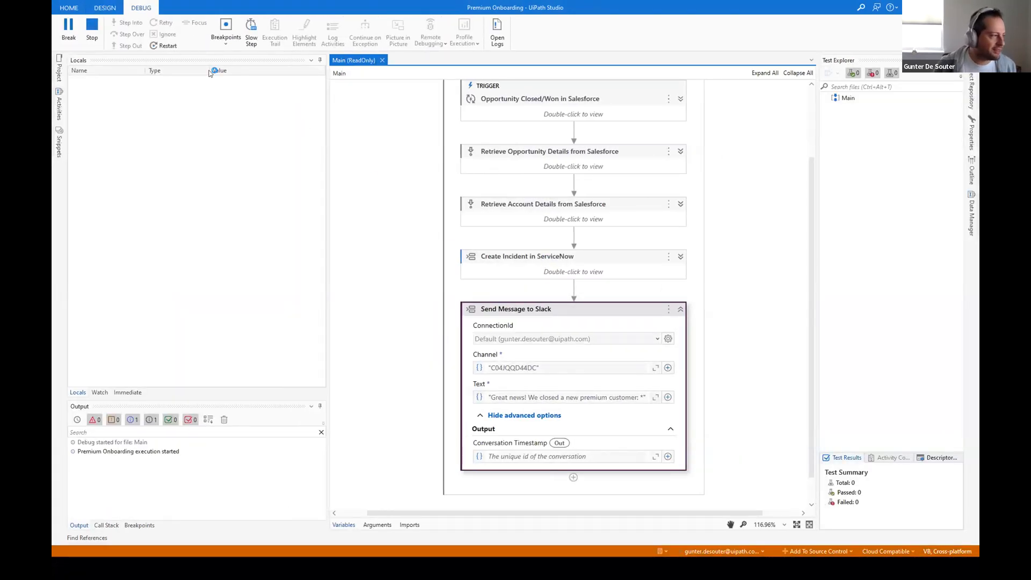
pyautogui.click(95, 31)
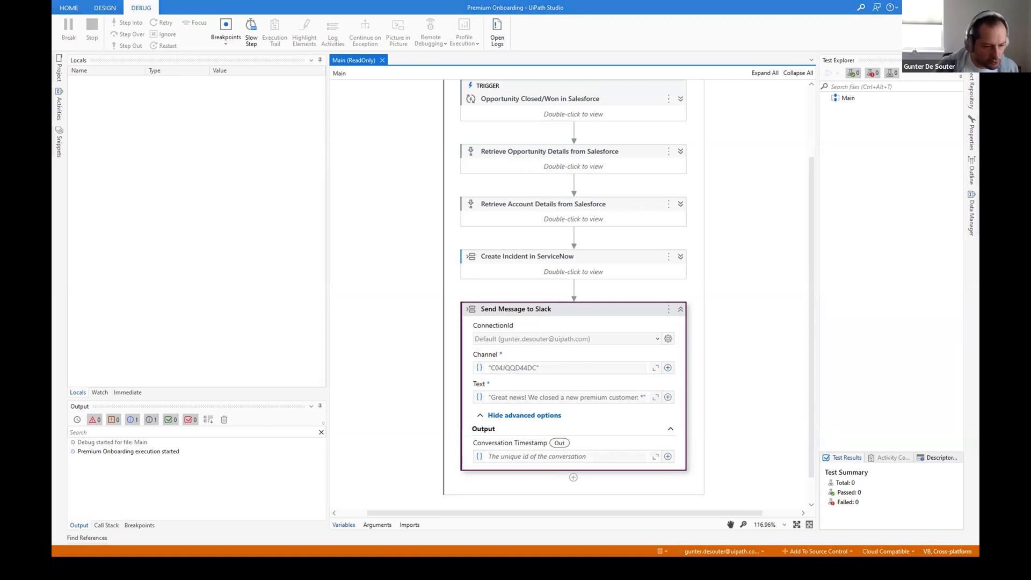
# Step: Switch to Salesforce in the browser and close the "Premium - API integrations" opportunity with the stage Closed Won
pyautogui.hotkey('alt', 'Tab')
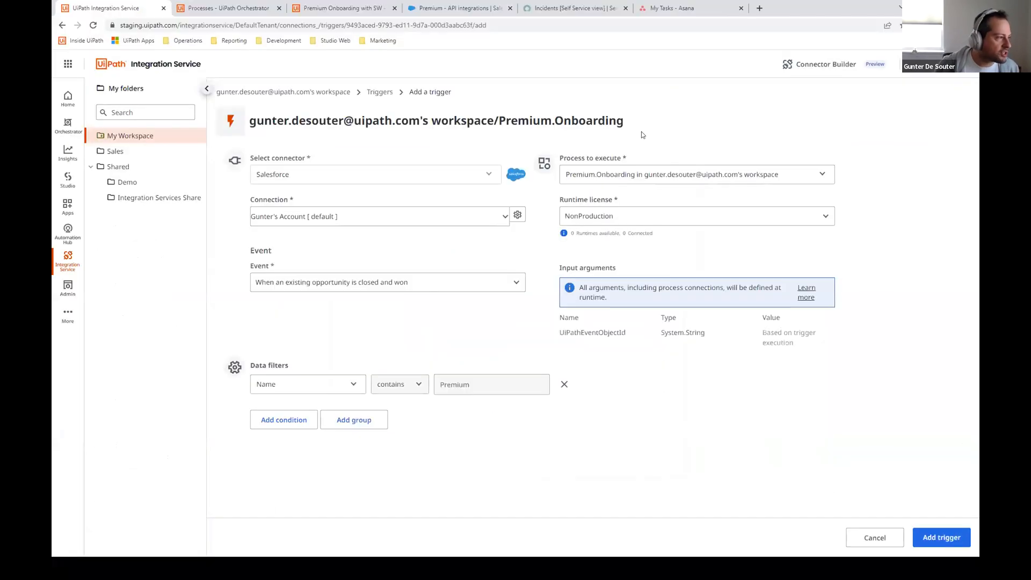
pyautogui.click(461, 9)
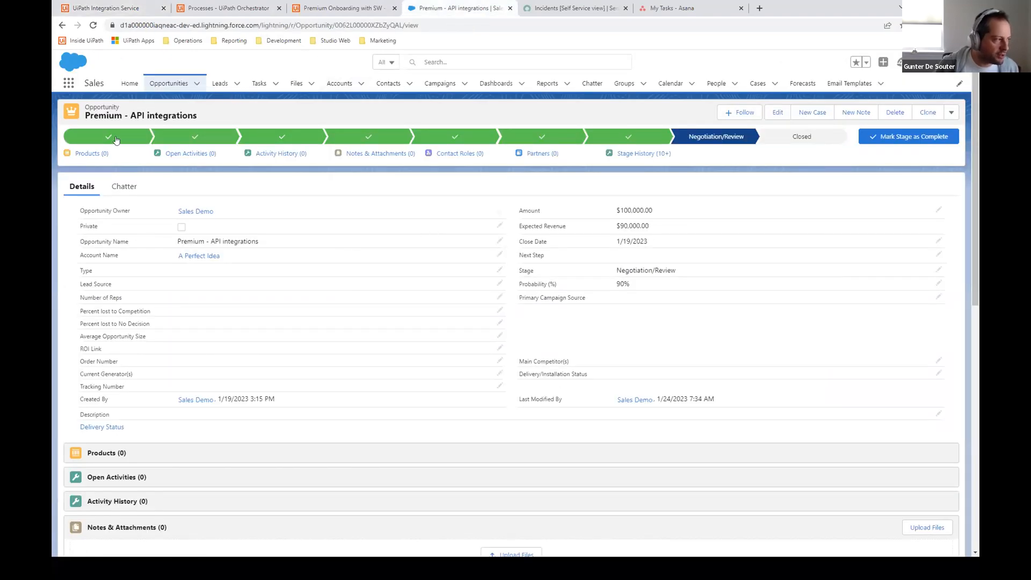
pyautogui.click(808, 142)
pyautogui.click(903, 141)
pyautogui.click(596, 302)
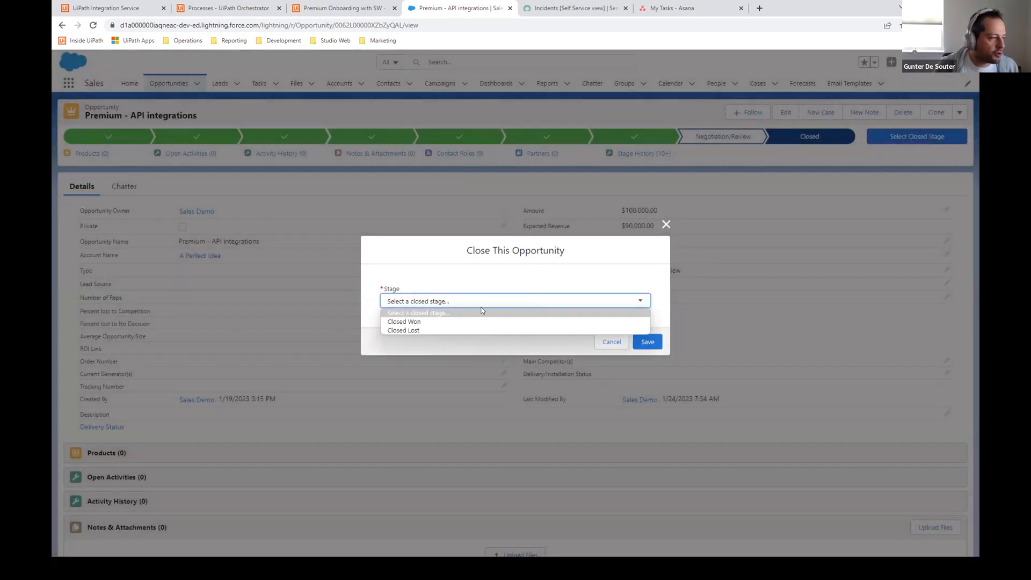
pyautogui.click(424, 320)
pyautogui.click(639, 341)
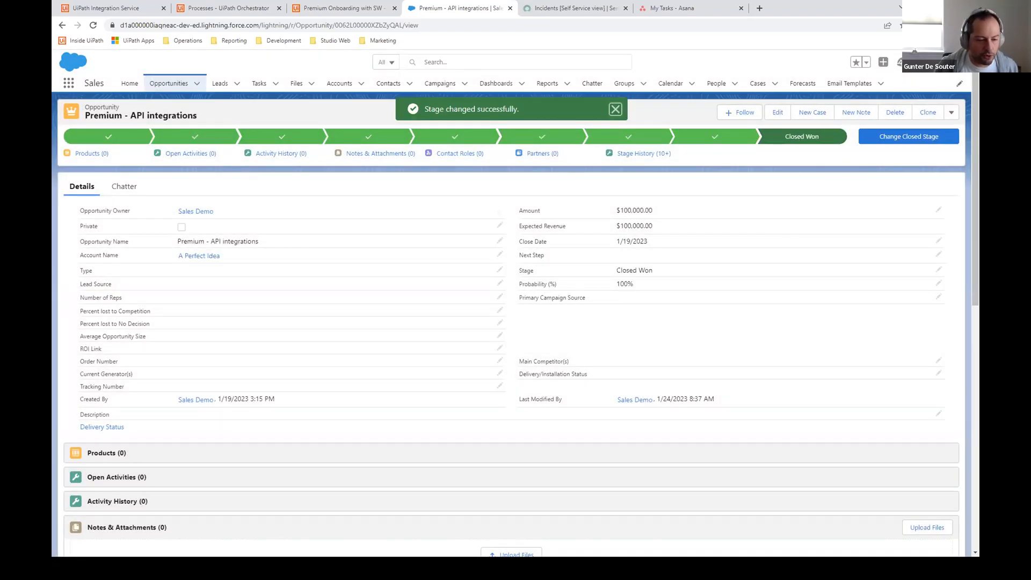
# Step: Switch back to UiPath Studio and debug the onboarding workflow
pyautogui.hotkey('alt', 'Tab')
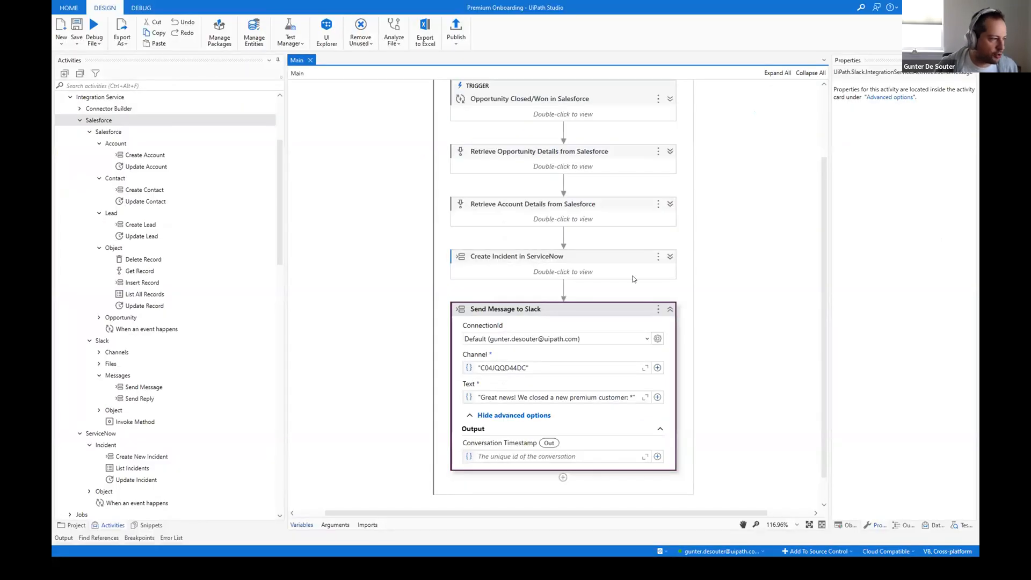
pyautogui.click(93, 27)
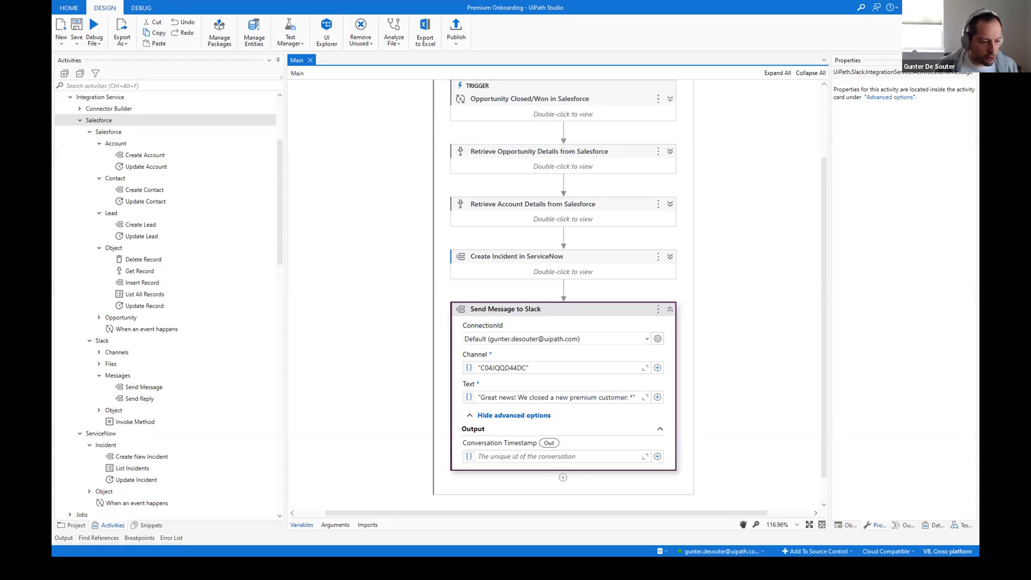
# Step: Switch to Slack, read the new message in #tmp-is-demo and follow its link to check the ServiceNow incident's short description
pyautogui.hotkey('alt', 'Tab')
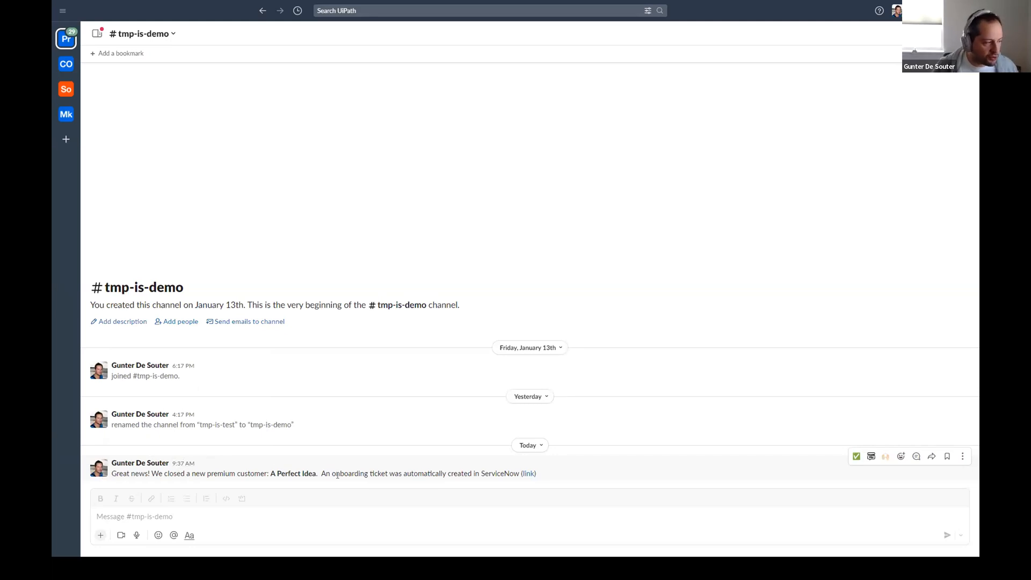
pyautogui.moveTo(316, 473); pyautogui.dragTo(269, 474)
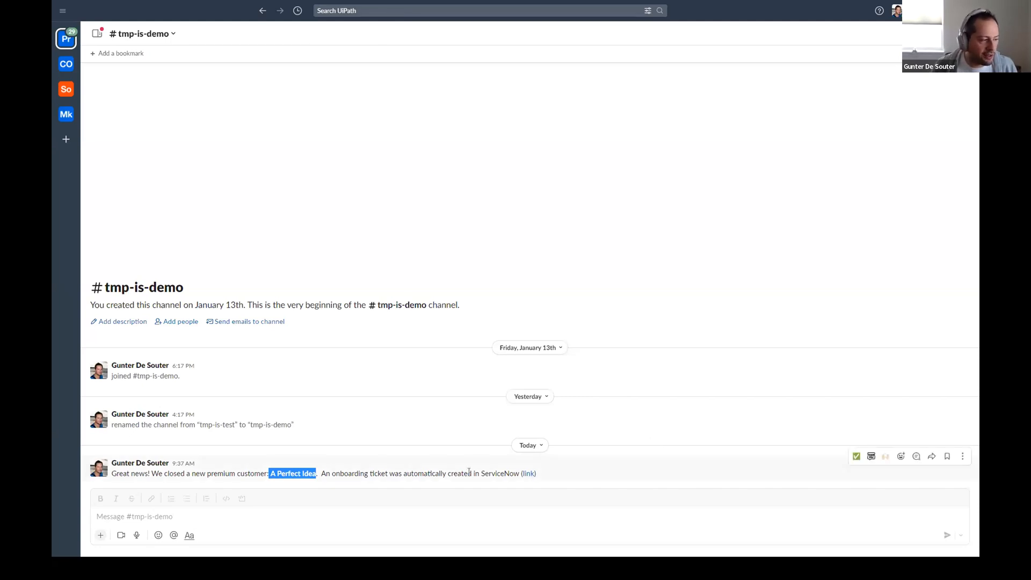
pyautogui.click(529, 475)
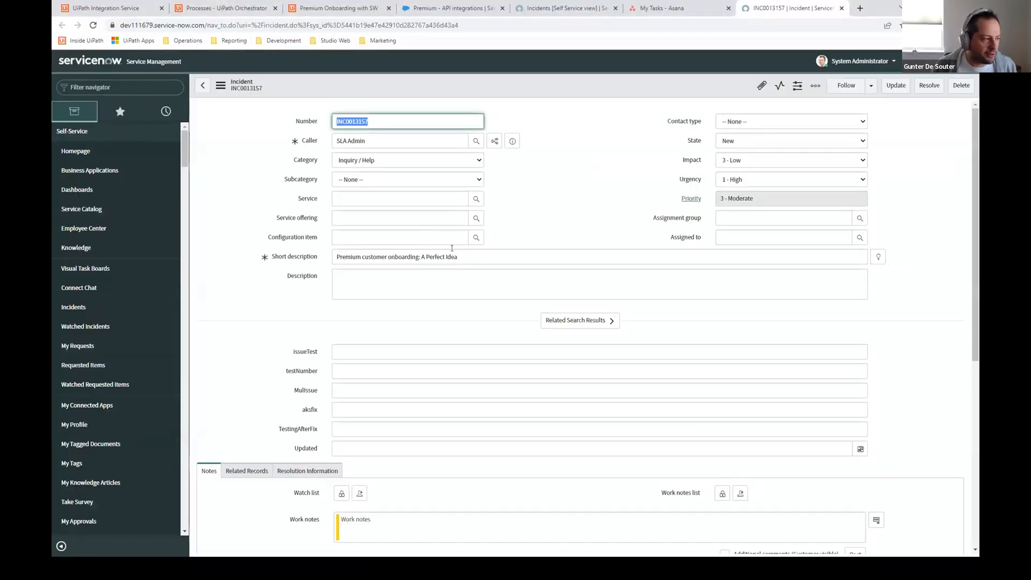
pyautogui.tripleClick(483, 256)
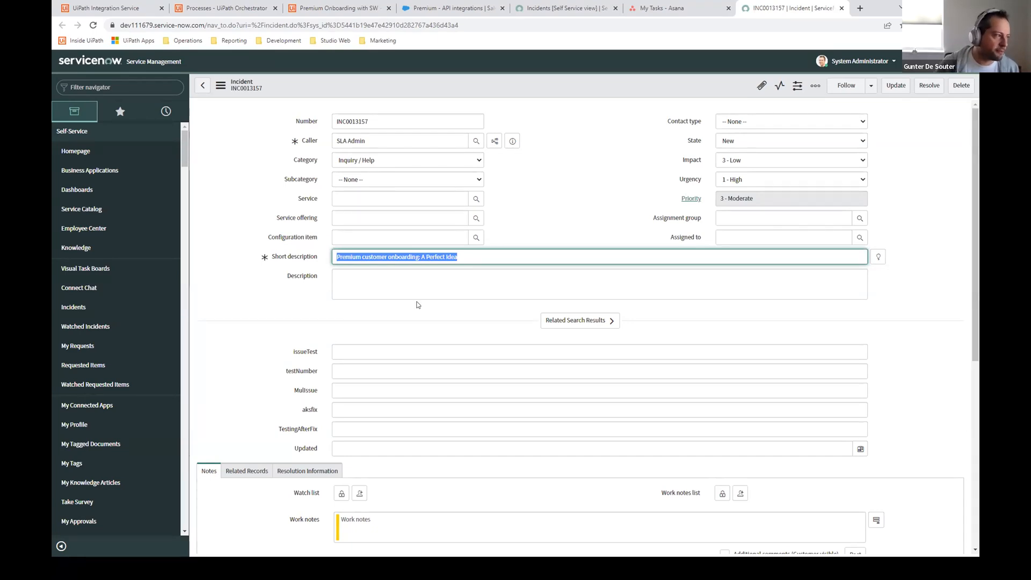
# Step: Switch to Orchestrator and inspect the Premium.Onboarding process's package requirements, including the available Salesforce connections
pyautogui.click(225, 9)
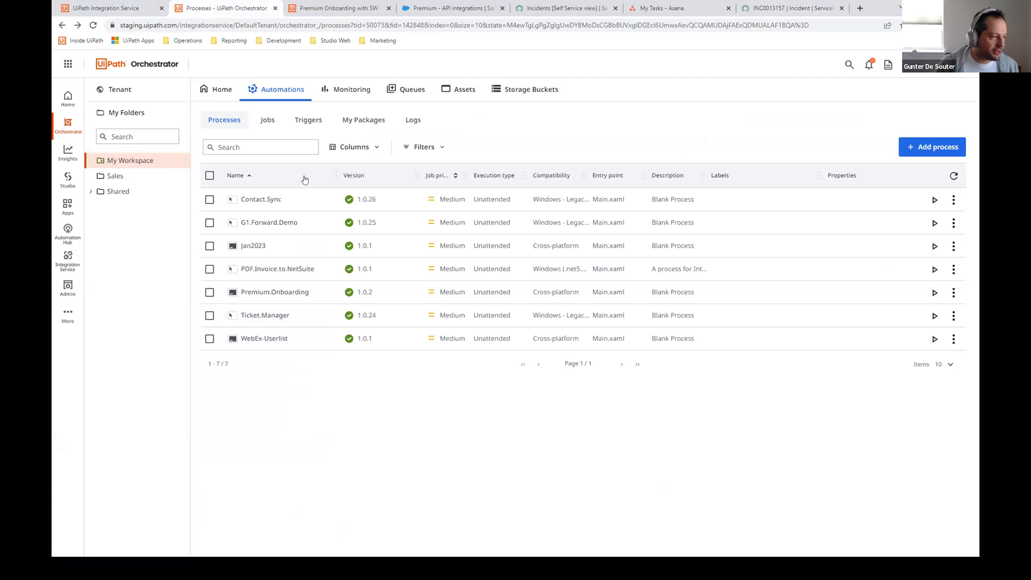
pyautogui.click(953, 292)
pyautogui.click(897, 313)
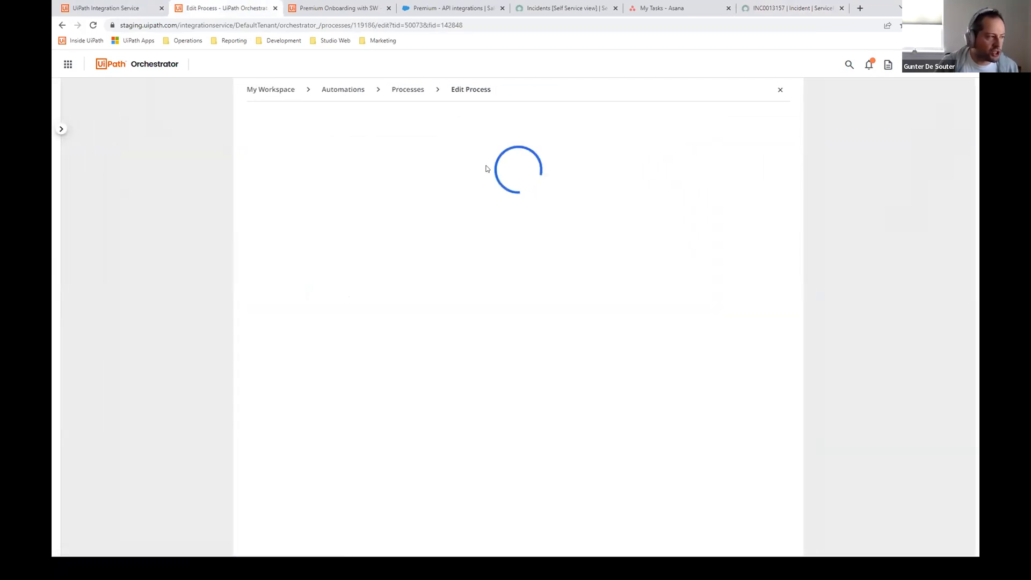
pyautogui.click(528, 124)
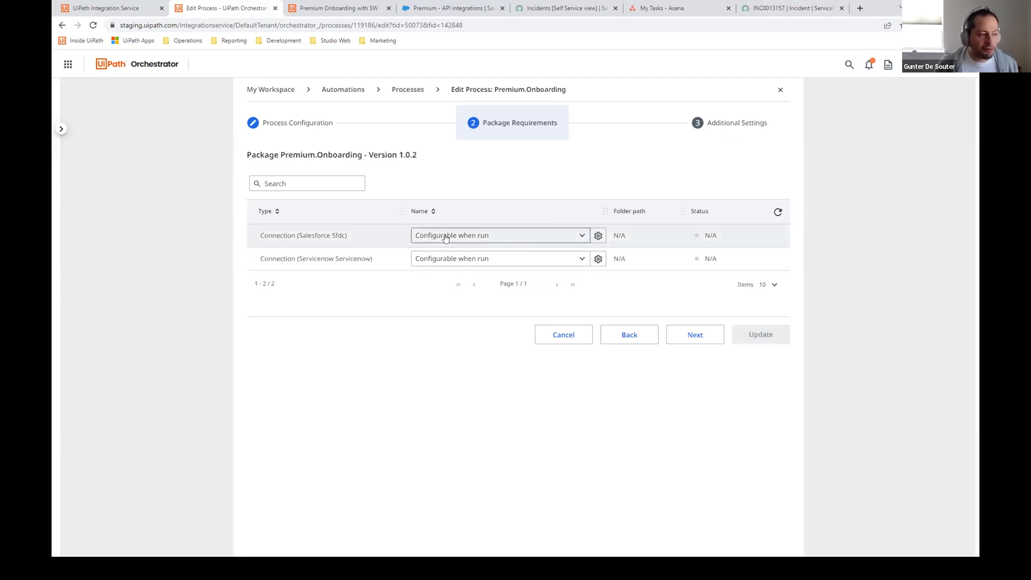
pyautogui.click(582, 238)
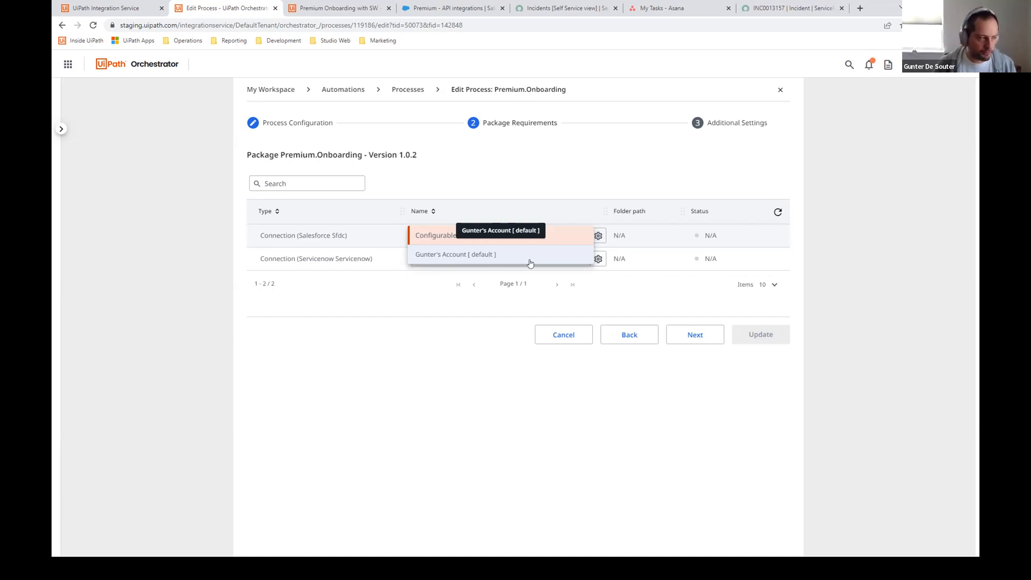
pyautogui.click(454, 351)
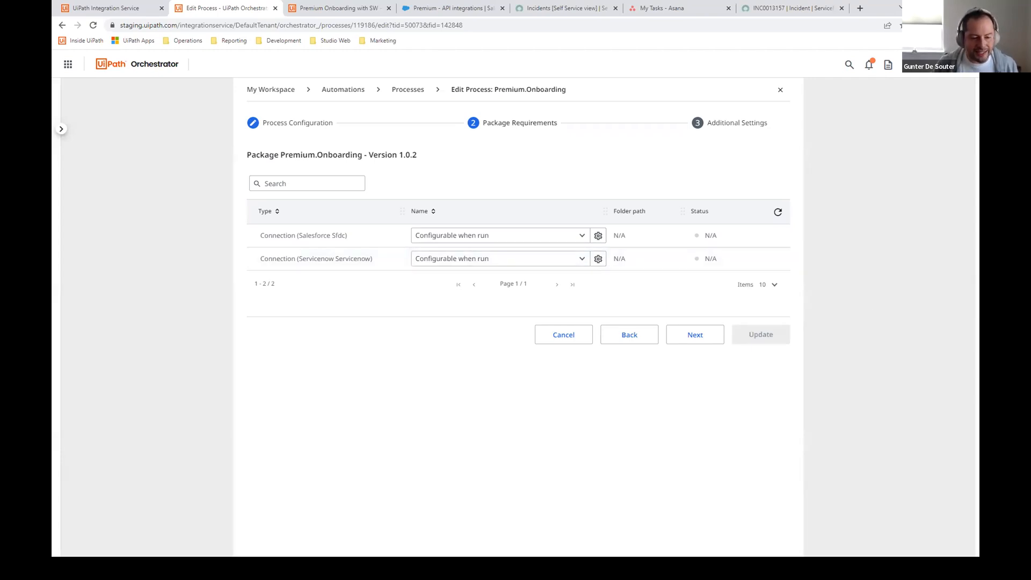
# Step: Switch to UiPath Assistant and examine the Salesforce connections available for the Premium.Onboarding automation
pyautogui.click(781, 568)
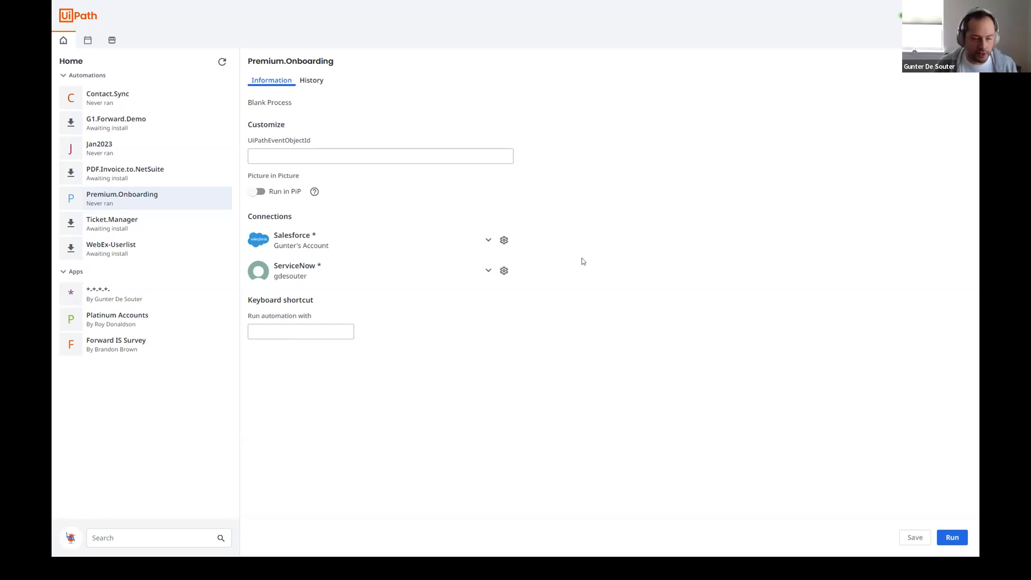
pyautogui.click(487, 239)
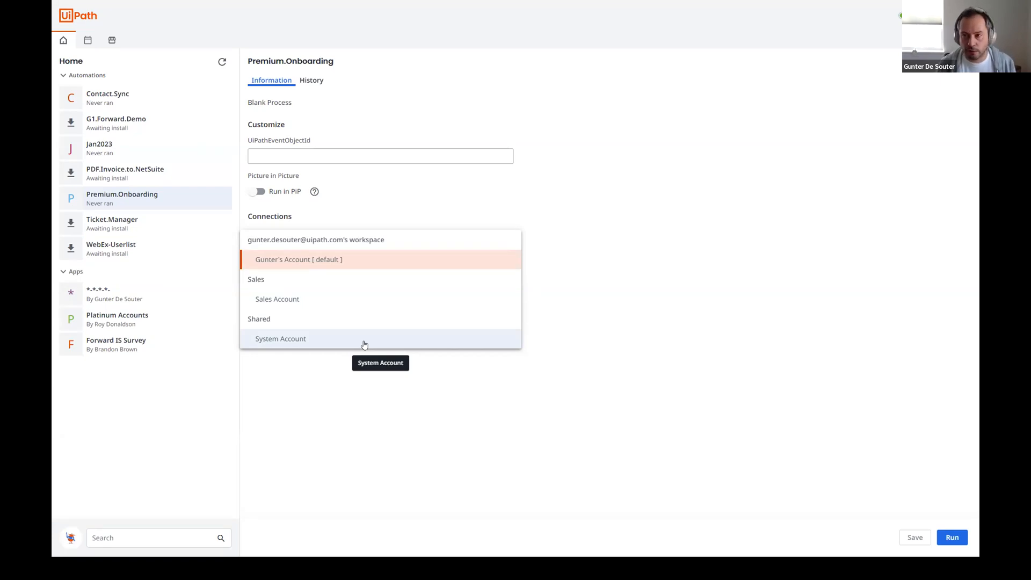
pyautogui.click(612, 232)
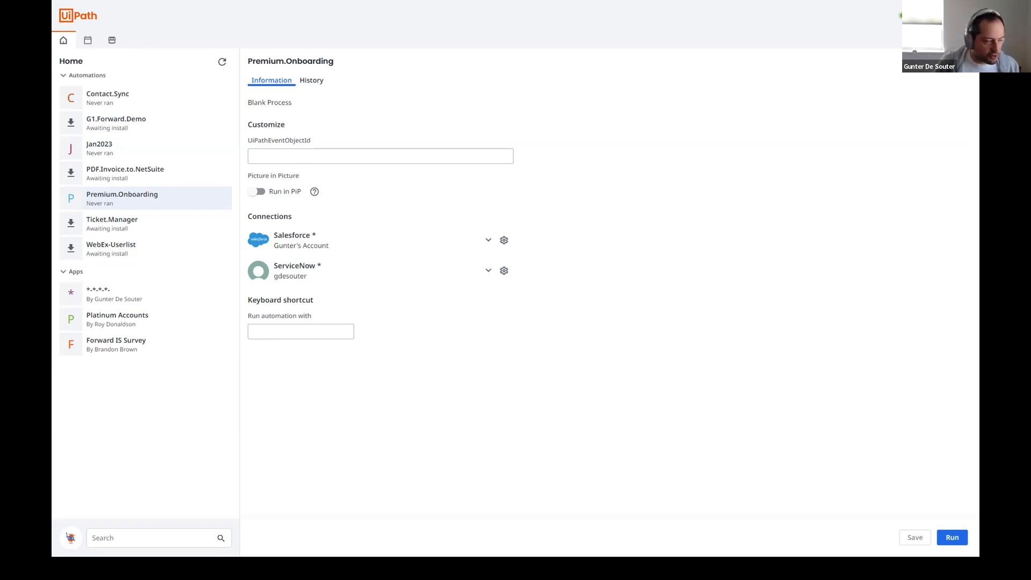
# Step: Switch to Integration Service in the browser and open the Asana Demo connector for editing in Connector Builder
pyautogui.hotkey('alt', 'Tab')
pyautogui.moveTo(62, 133)
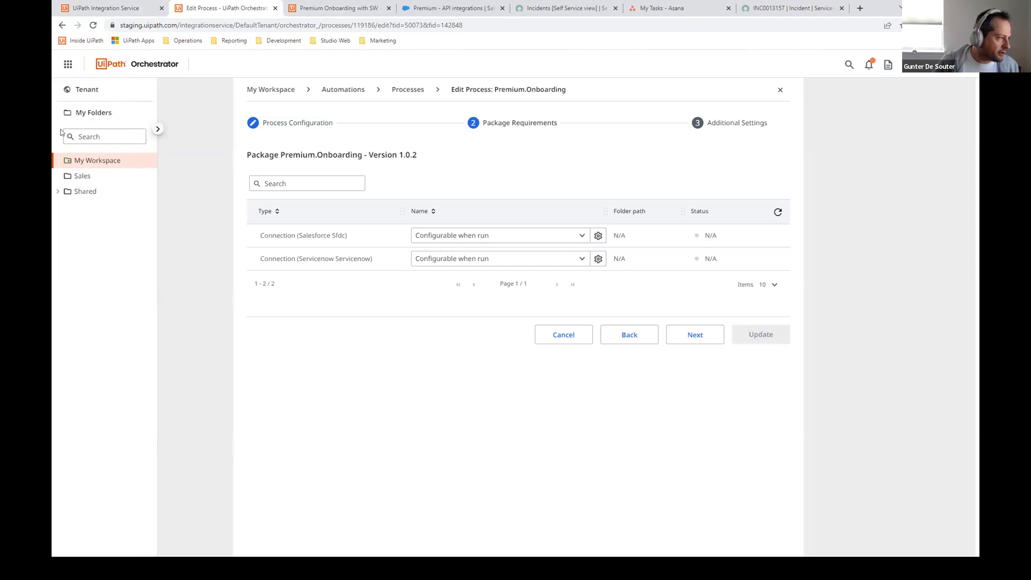
pyautogui.click(77, 8)
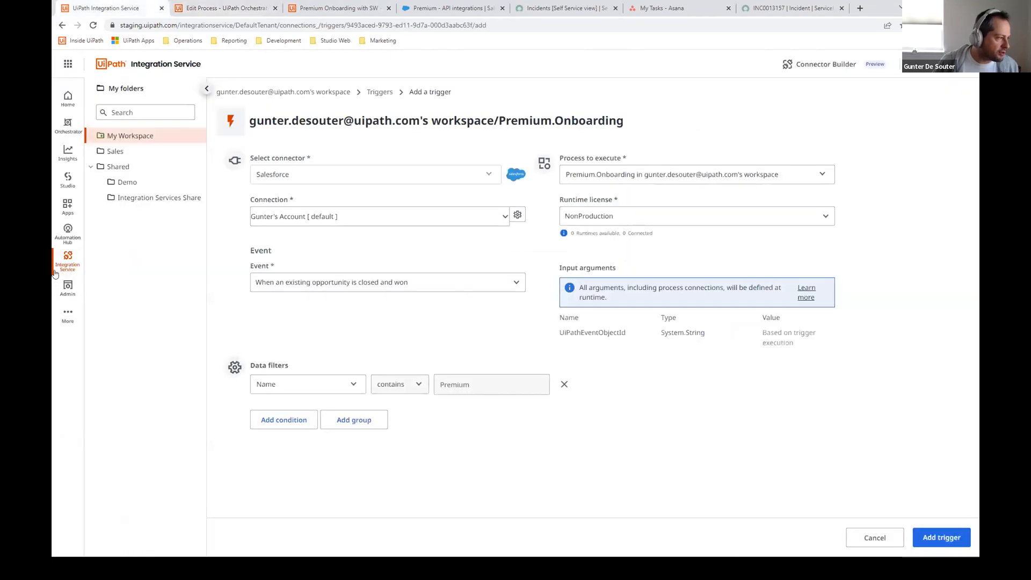
pyautogui.click(819, 64)
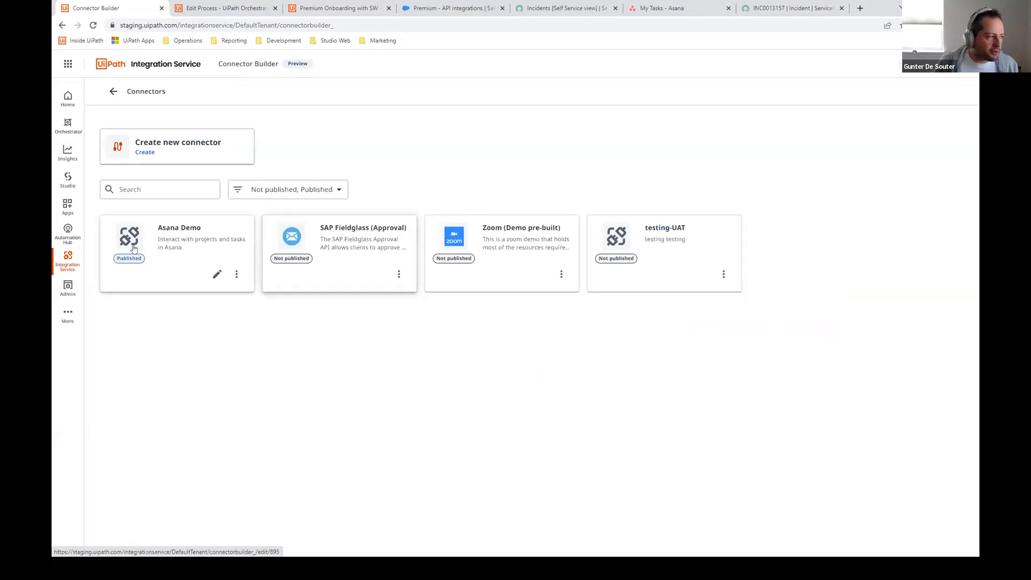
pyautogui.click(215, 275)
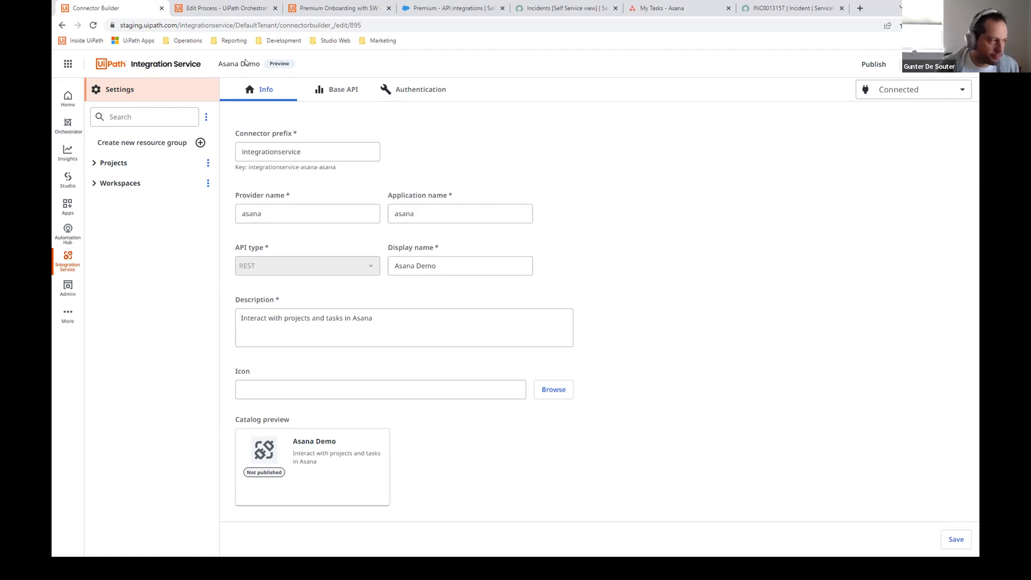
# Step: Examine the Asana Demo connector's base API configuration and its OAuth 2.0 authentication parameters
pyautogui.click(326, 94)
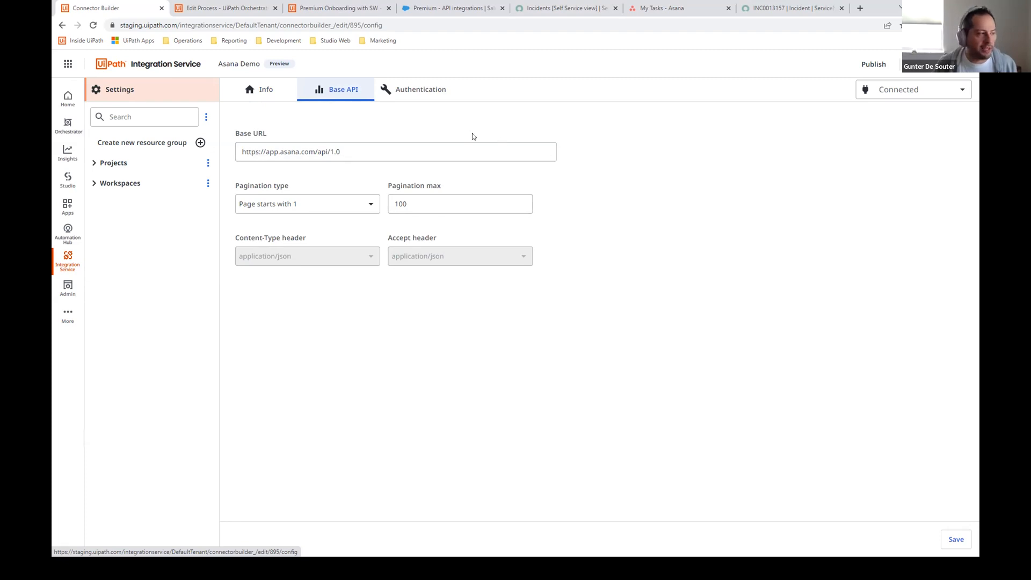
pyautogui.click(418, 88)
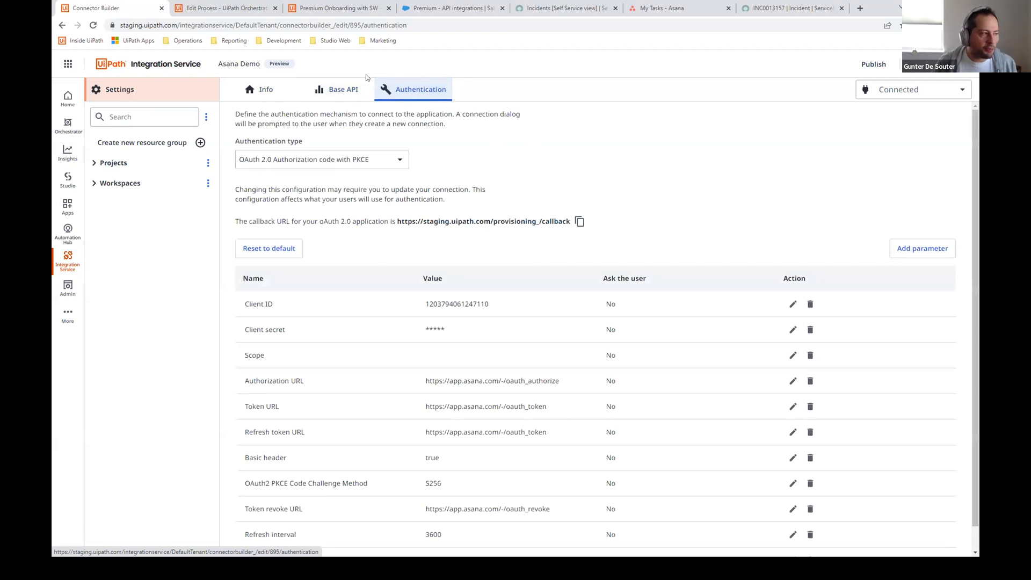
pyautogui.scroll(-1, 783, 332)
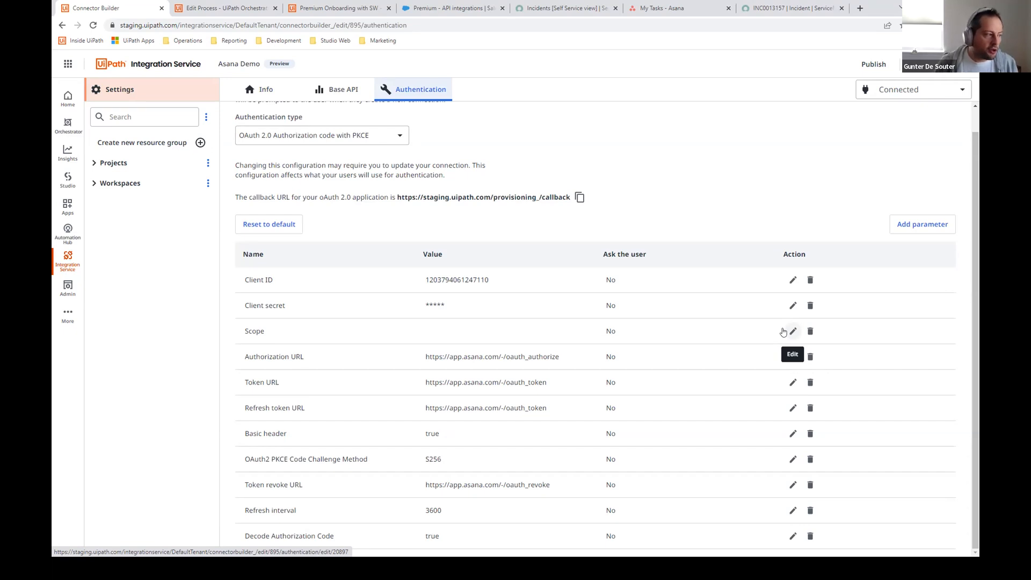
pyautogui.scroll(1, 608, 156)
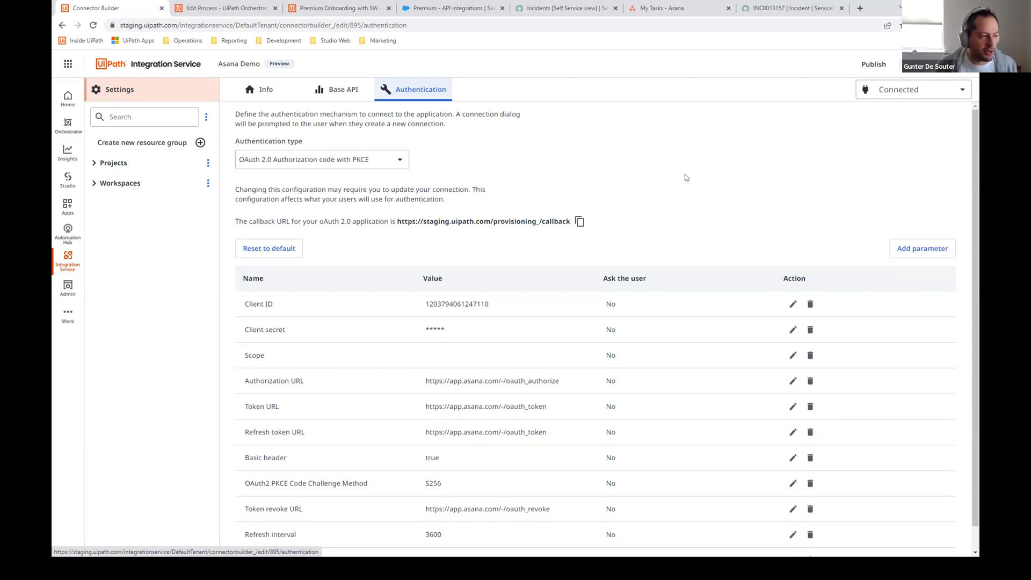
pyautogui.scroll(-1, 693, 183)
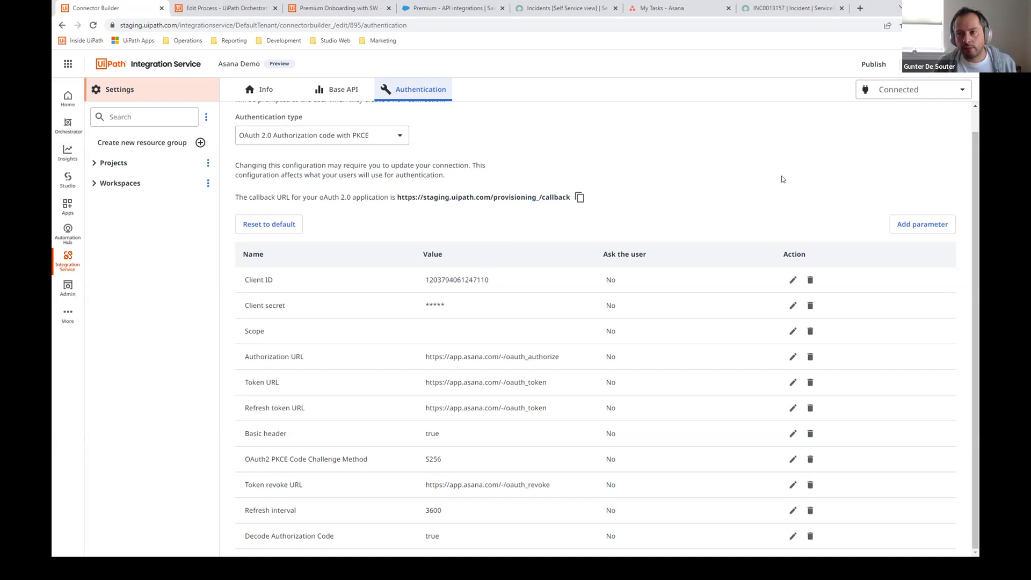
pyautogui.scroll(1, 726, 194)
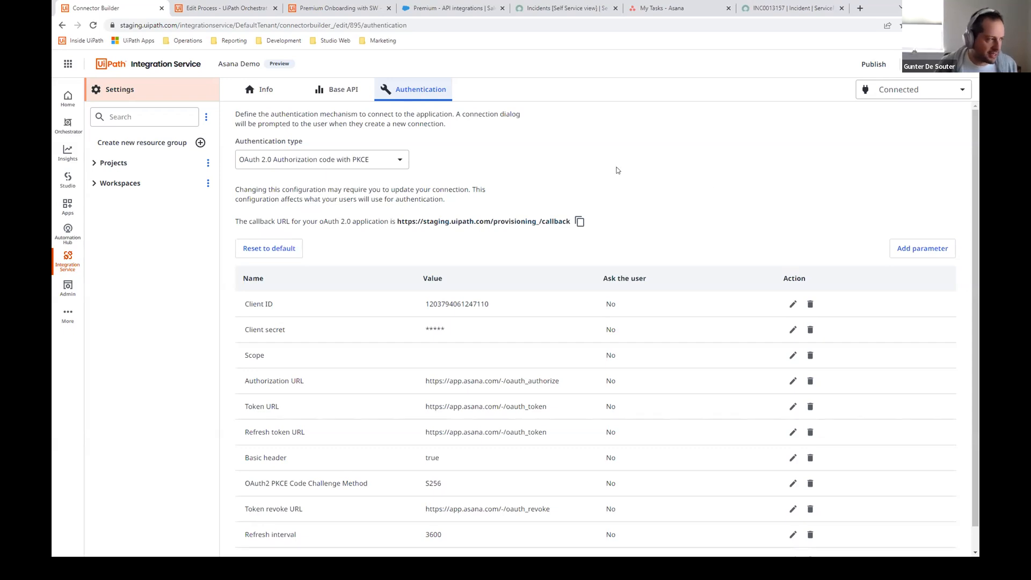
# Step: Inspect the POST /projects resource in the Projects group, covering its parameters, request fields and response fields
pyautogui.click(92, 164)
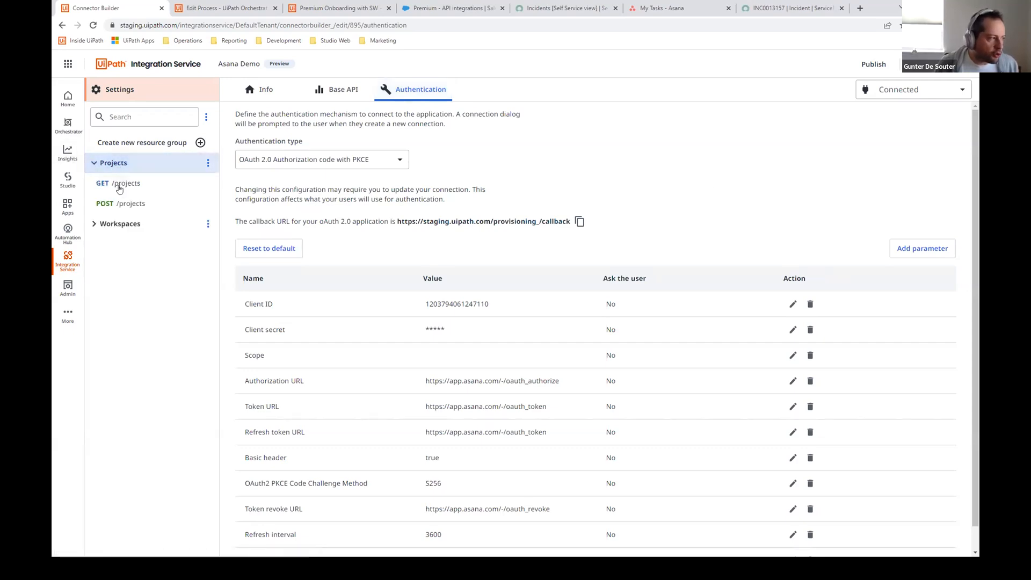
pyautogui.click(119, 205)
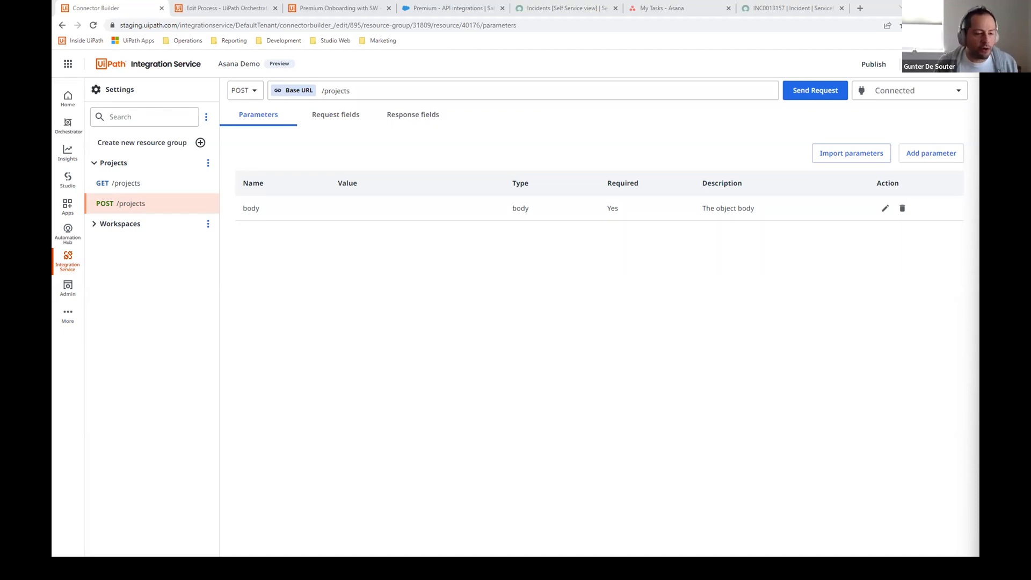
pyautogui.click(335, 114)
pyautogui.scroll(-10, 350, 478)
pyautogui.scroll(10, 605, 443)
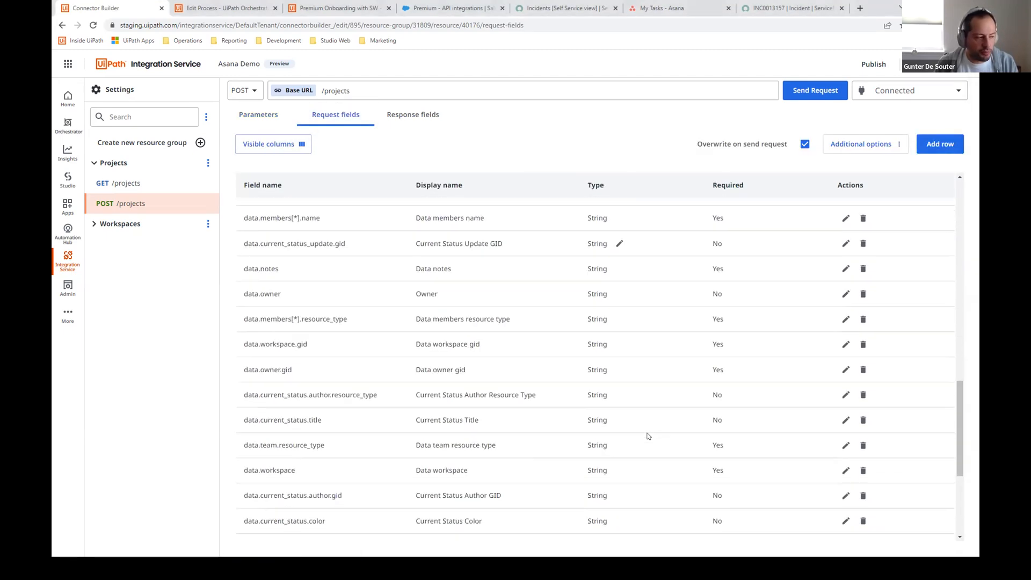
pyautogui.scroll(1, 647, 436)
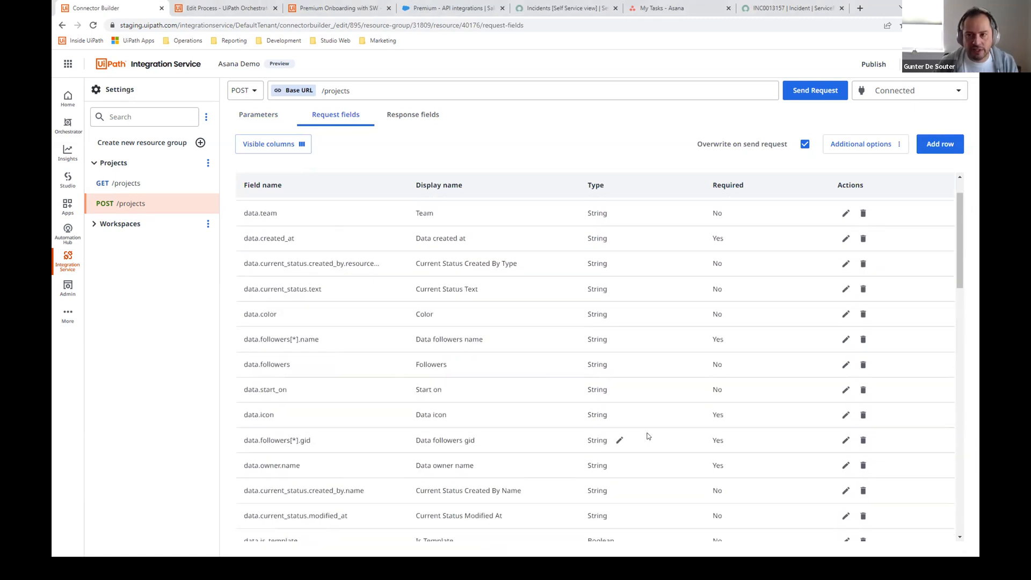
pyautogui.scroll(3, 646, 433)
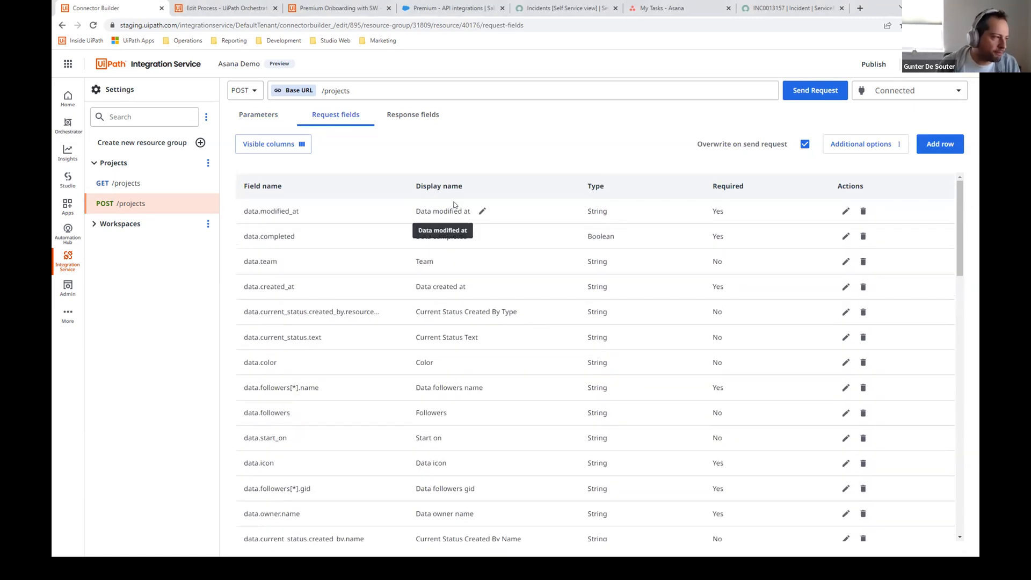
pyautogui.click(413, 115)
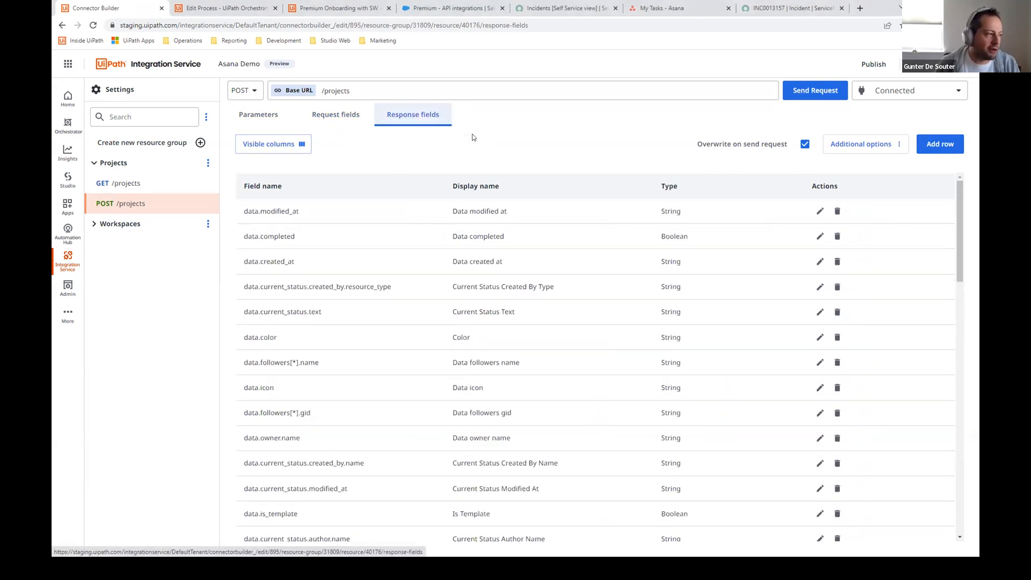
pyautogui.click(346, 117)
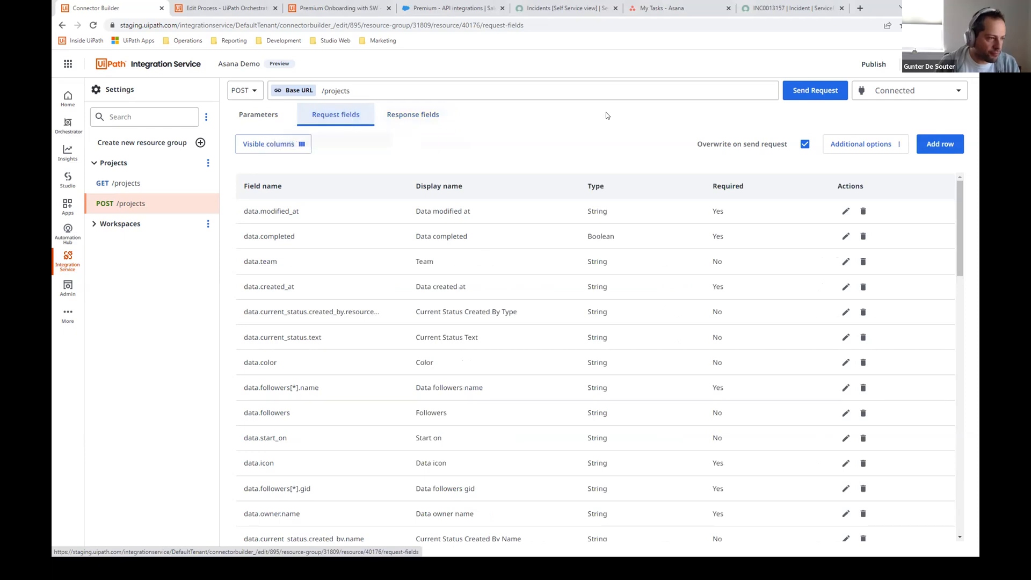
# Step: Send a POST /projects request whose body has the name "My Premium Customer", the notes "Just testing this out." and the workspace ID
pyautogui.click(817, 90)
pyautogui.click(535, 288)
pyautogui.hotkey('ctrl', 'a')
pyautogui.hotkey('ctrl', 'v')
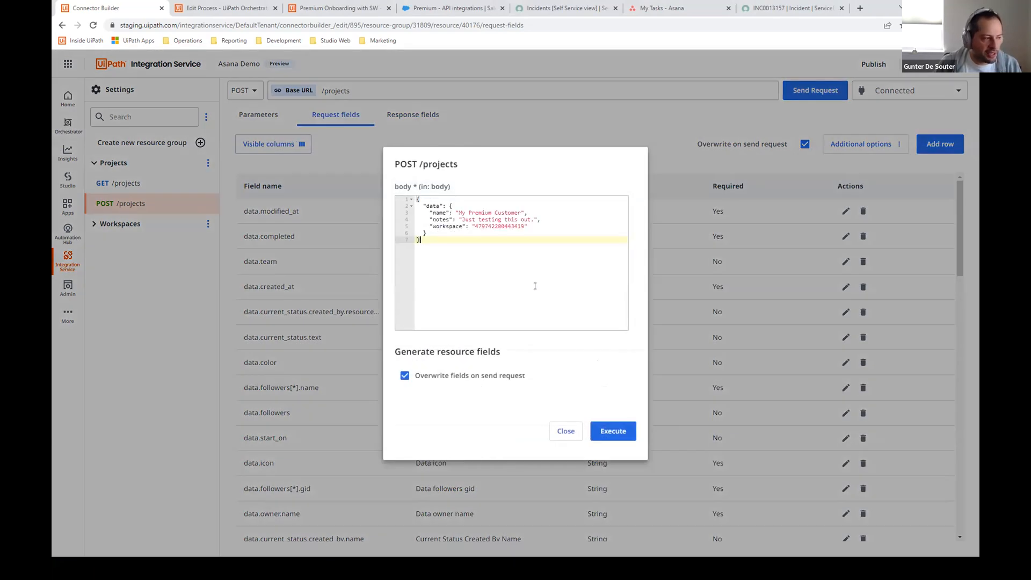
pyautogui.click(615, 432)
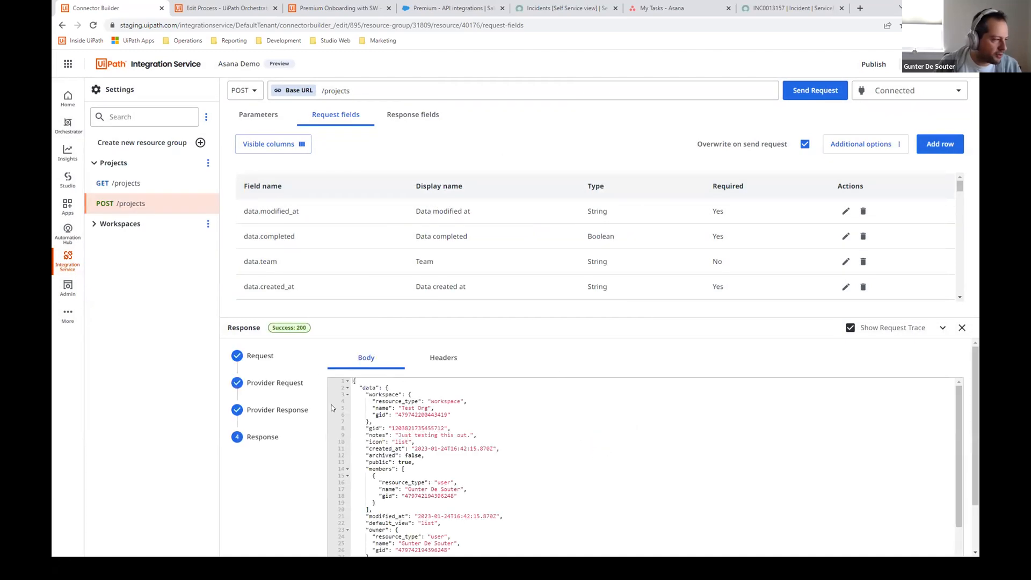
# Step: Review the request's response body, and switch to Asana to check the My Premium Customer project
pyautogui.scroll(-3, 519, 411)
pyautogui.scroll(3, 516, 409)
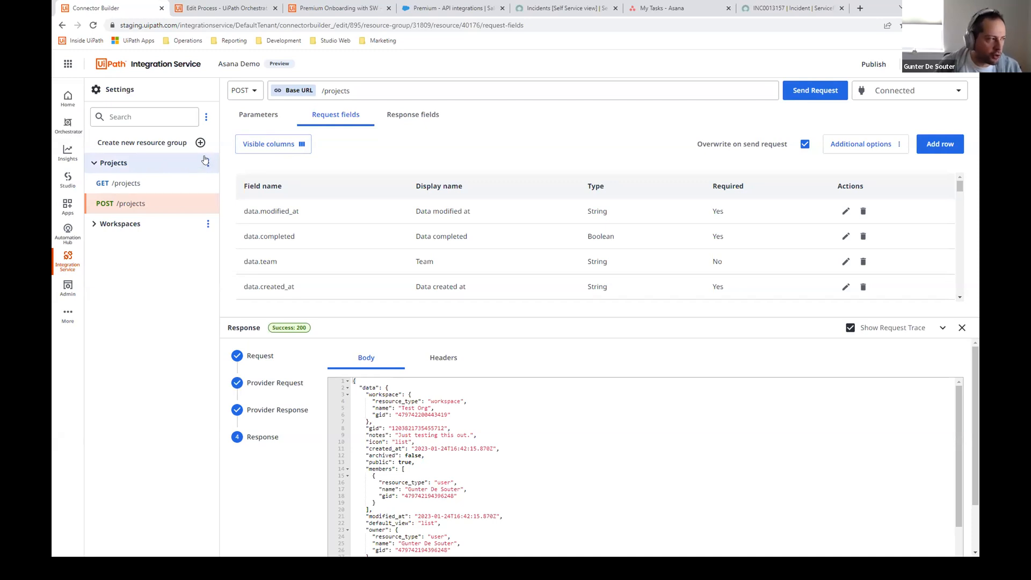
pyautogui.click(665, 12)
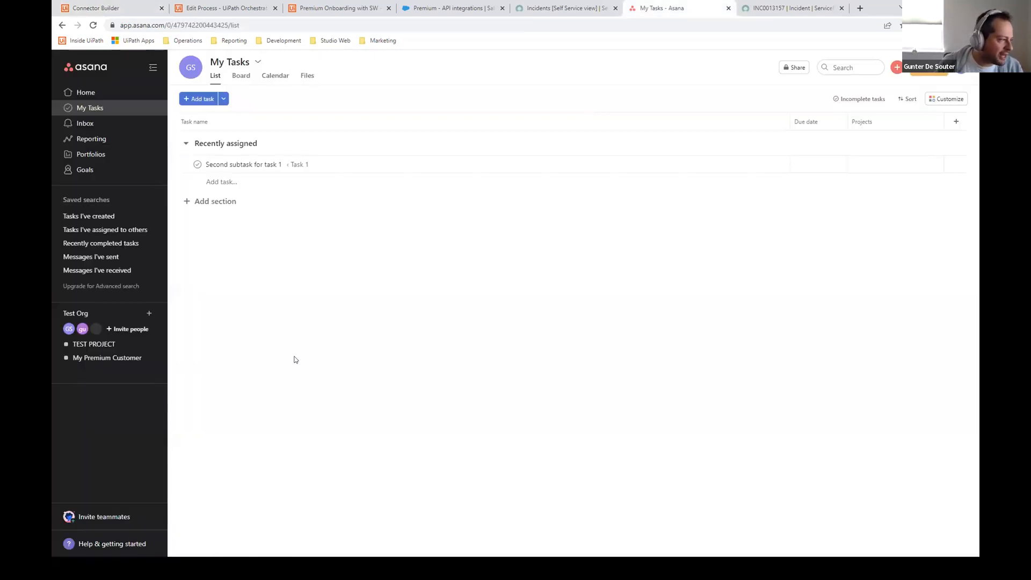
pyautogui.click(78, 361)
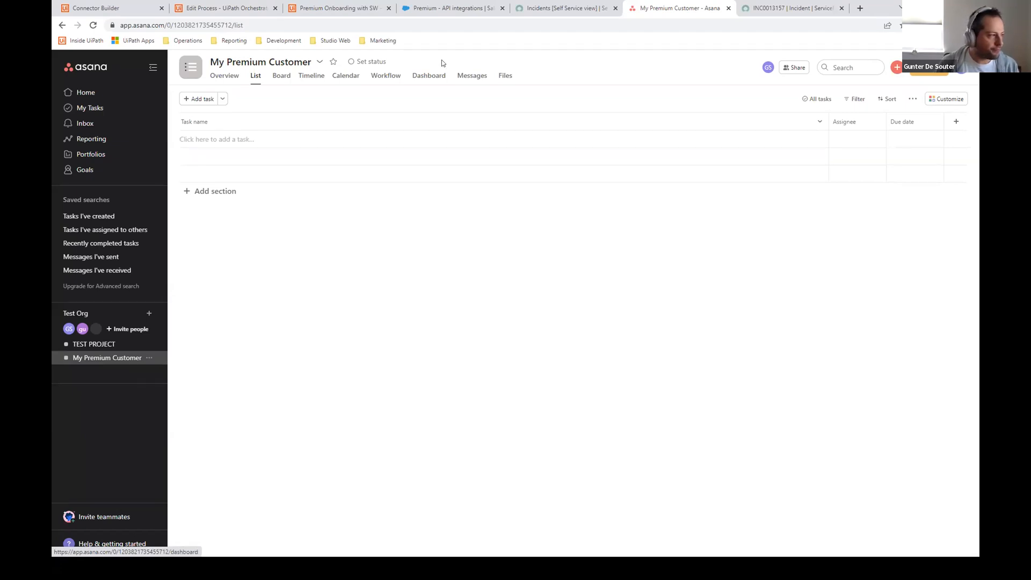
# Step: Switch to the Premium Onboarding with SW project in Studio Web and inspect the event trigger's data filter and the ServiceNow incident activity
pyautogui.click(327, 7)
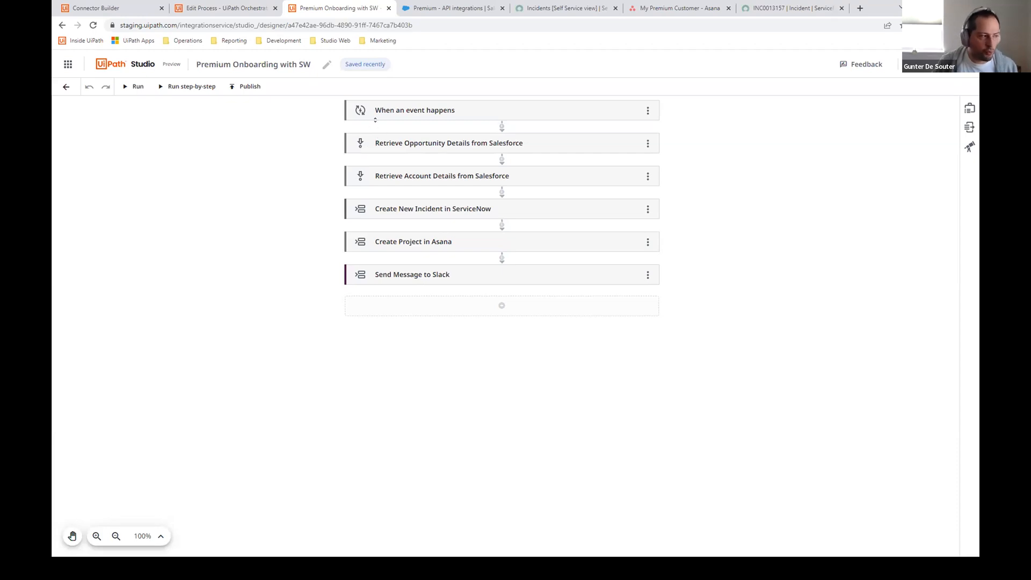
pyautogui.click(511, 111)
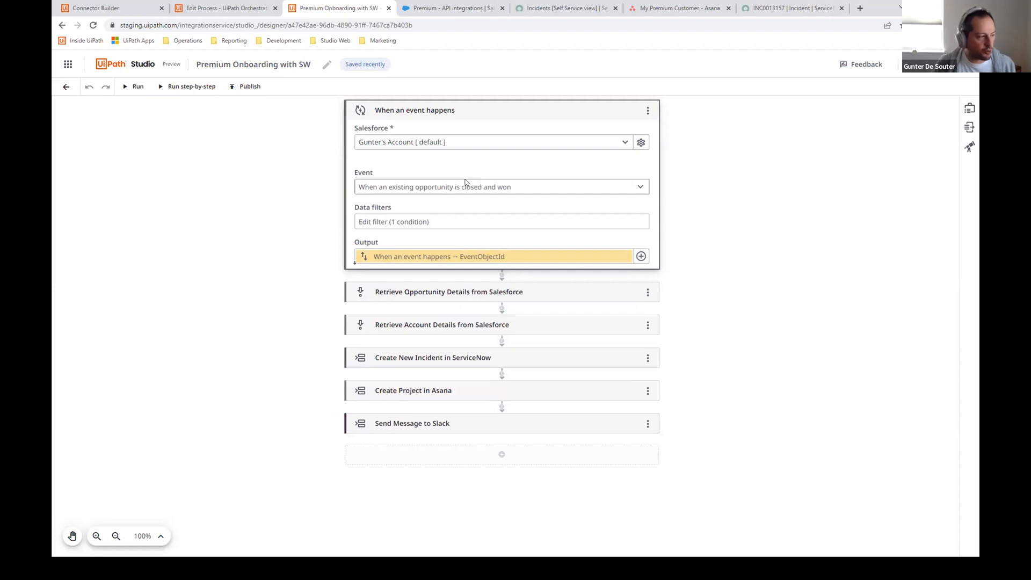
pyautogui.click(432, 222)
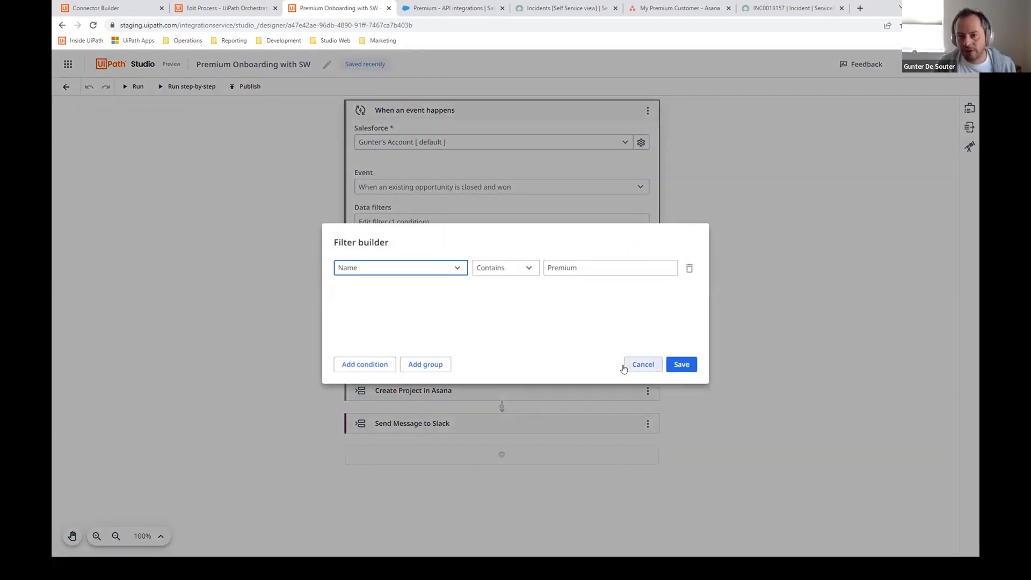
pyautogui.click(623, 368)
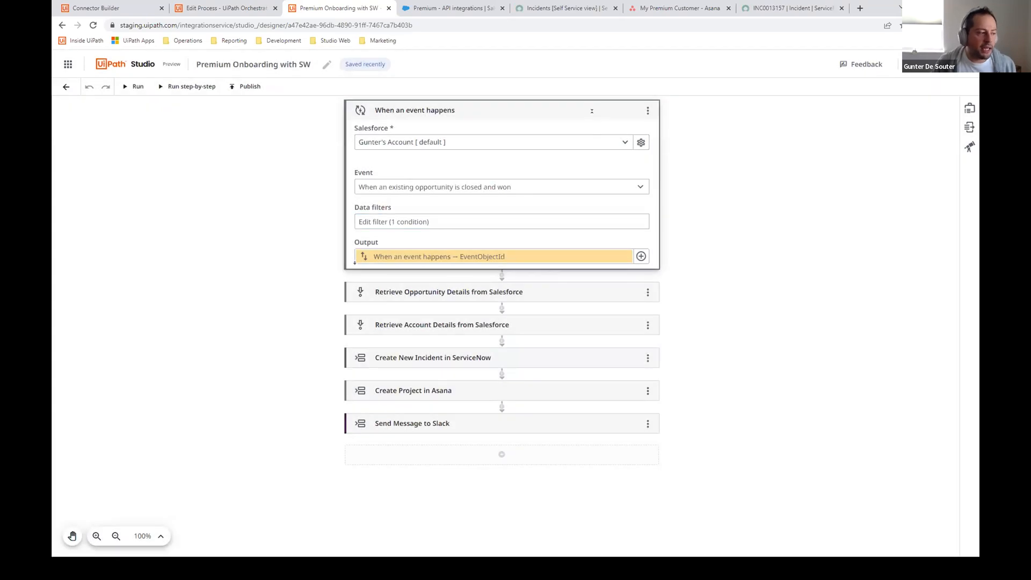
pyautogui.click(592, 110)
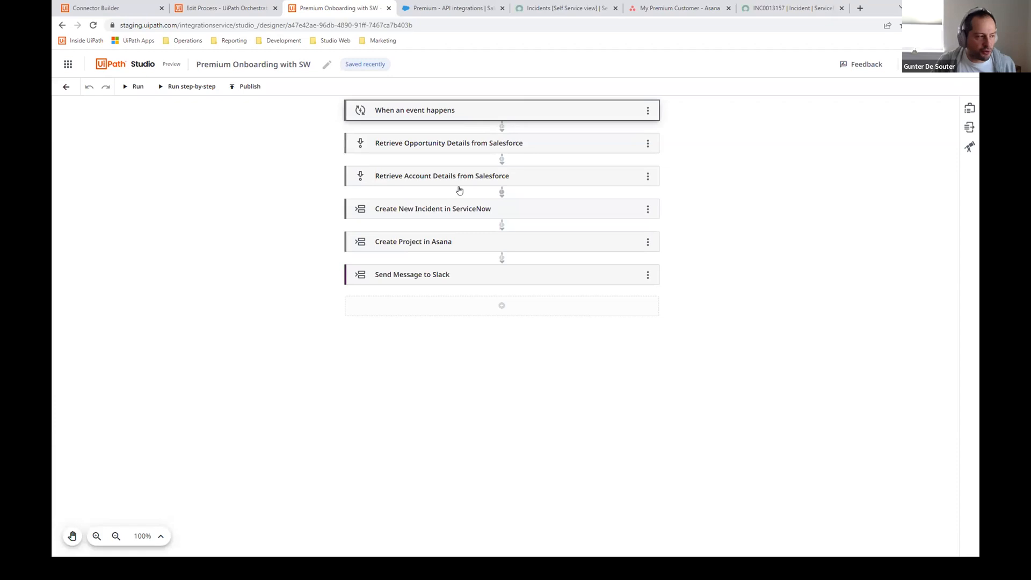
pyautogui.click(546, 208)
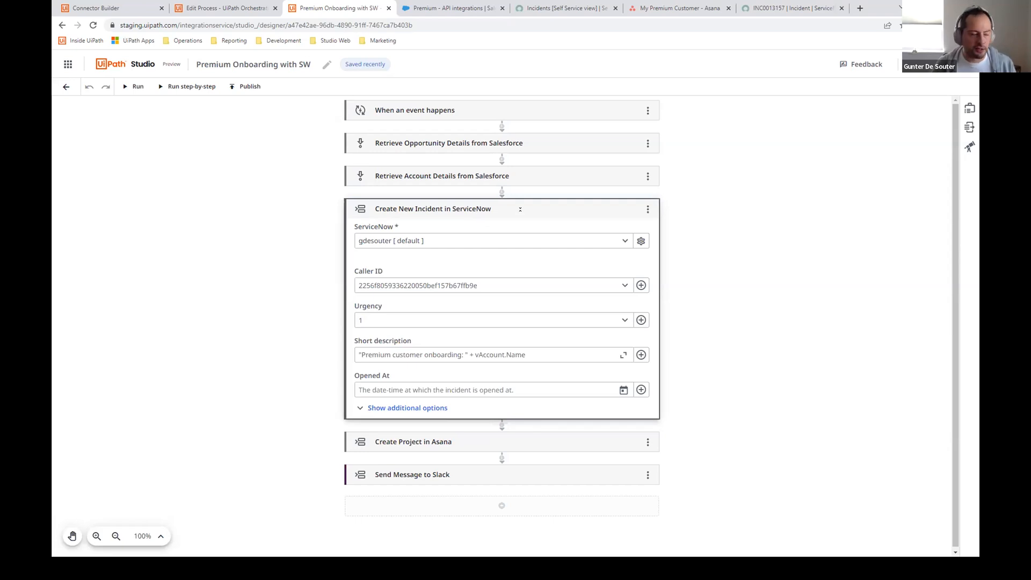
pyautogui.click(520, 209)
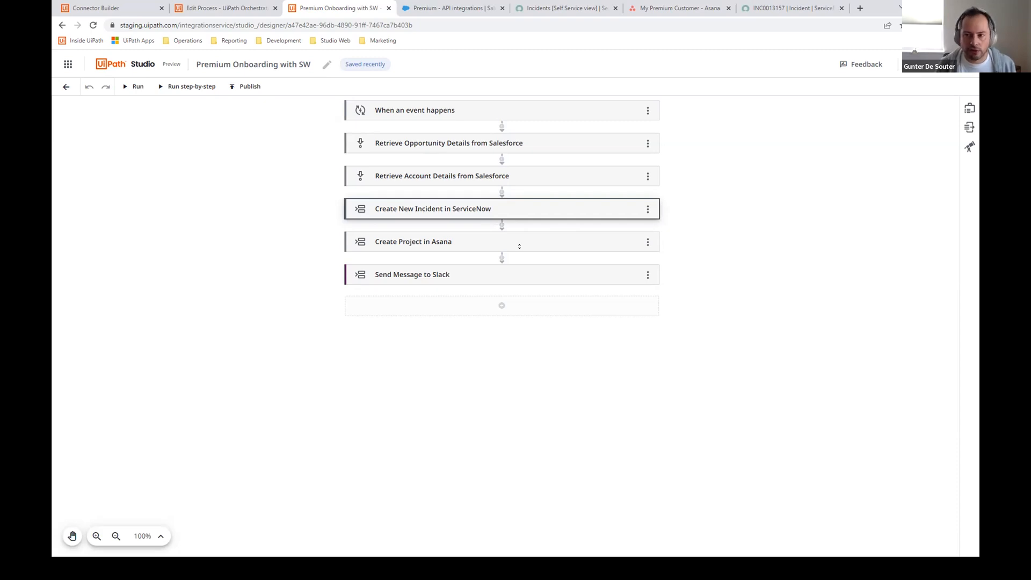
# Step: Examine the Create Project in Asana activity's available connections, connection management options and selectable objects
pyautogui.click(519, 244)
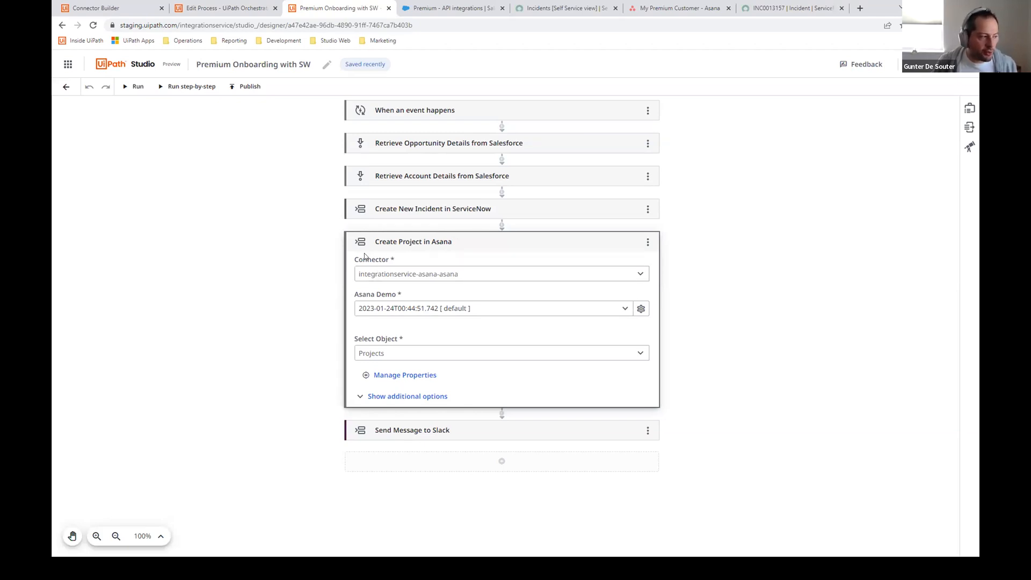
pyautogui.click(364, 309)
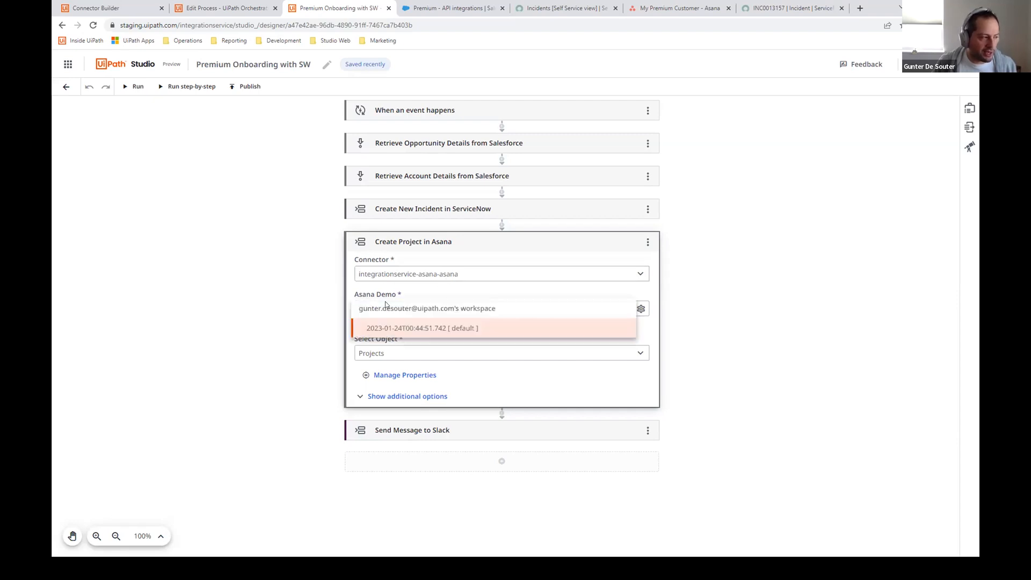
pyautogui.click(632, 327)
pyautogui.click(639, 310)
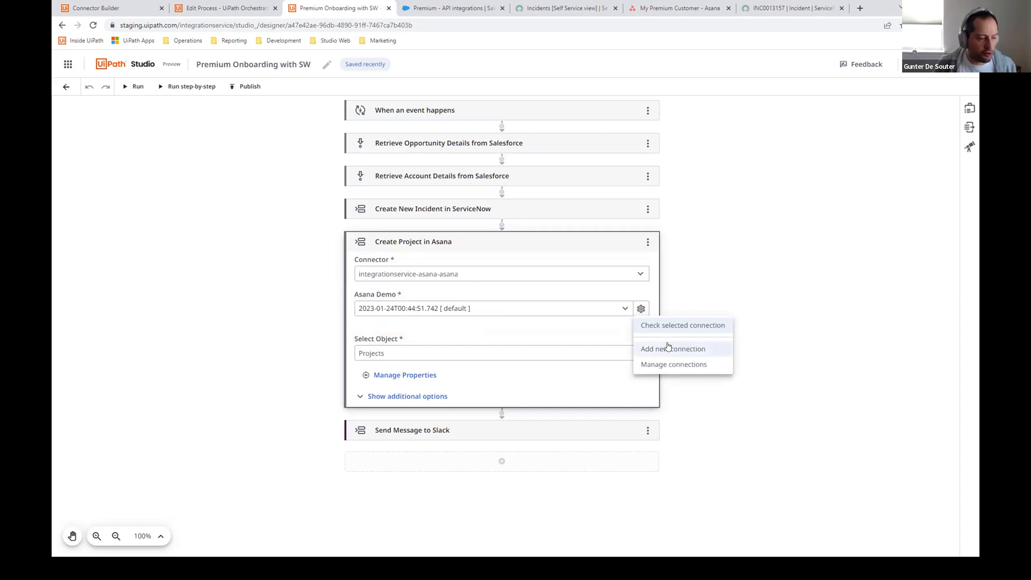
pyautogui.click(581, 333)
pyautogui.click(400, 352)
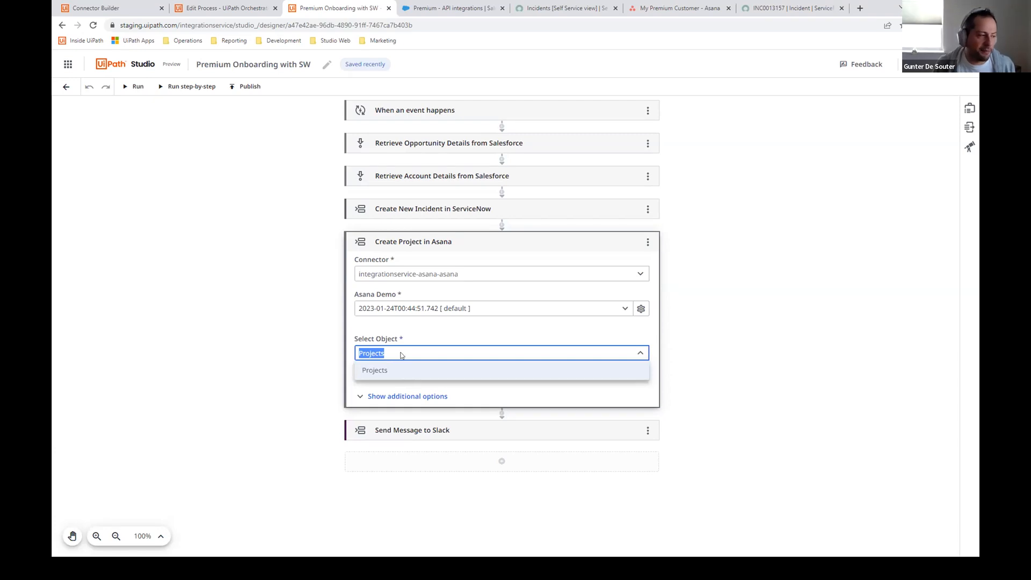
pyautogui.click(448, 339)
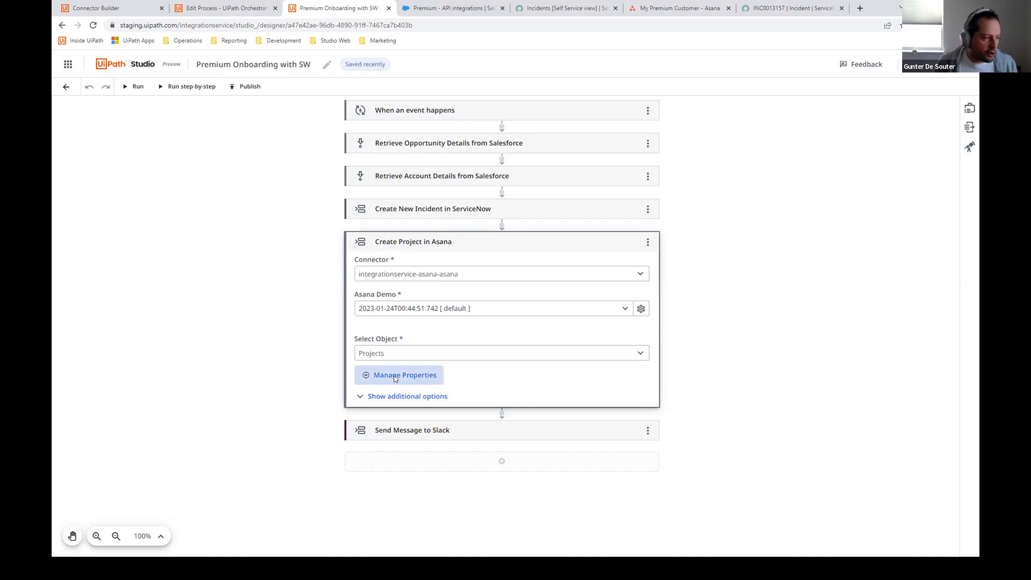
# Step: Examine the selectable properties of the Create Project in Asana activity's Projects object, and close the list without changes
pyautogui.click(376, 374)
pyautogui.scroll(-5, 339, 269)
pyautogui.scroll(-5, 346, 349)
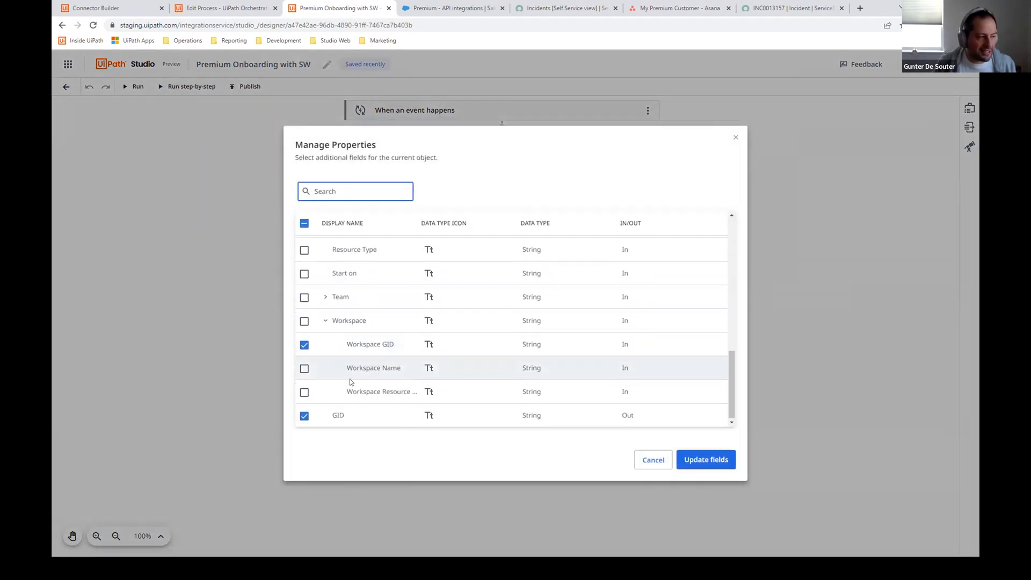
pyautogui.scroll(10, 369, 415)
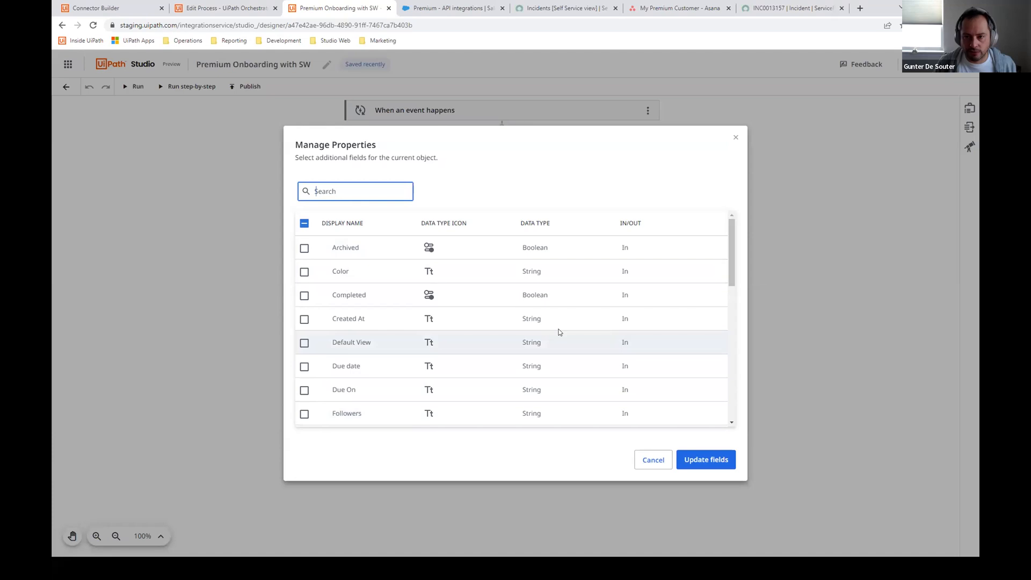
pyautogui.press('Escape')
# Step: Review the Create Project in Asana activity's additional options, including its field mappings and output, and collapse the activity
pyautogui.click(403, 396)
pyautogui.scroll(-3, 377, 337)
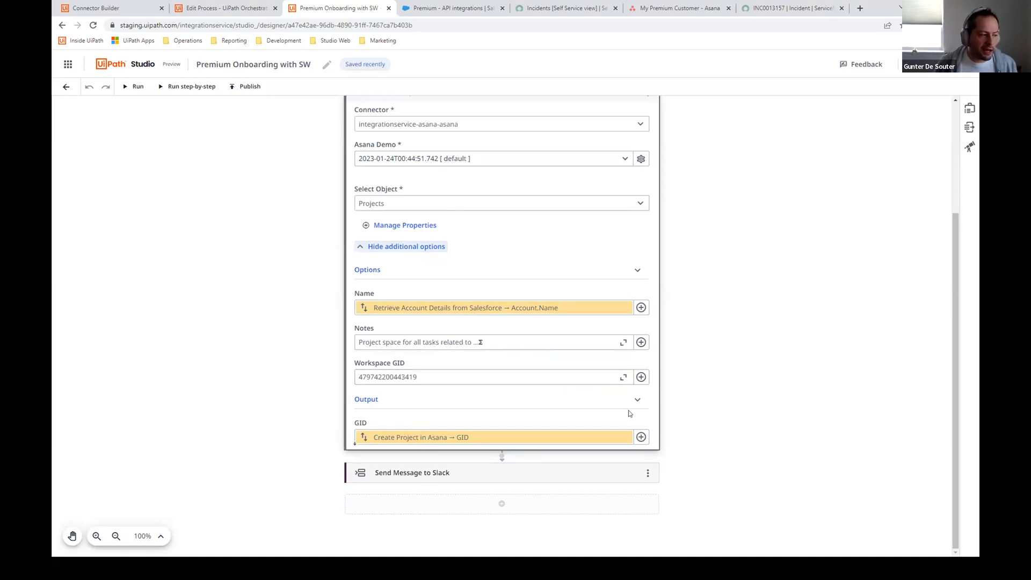
pyautogui.scroll(3, 631, 416)
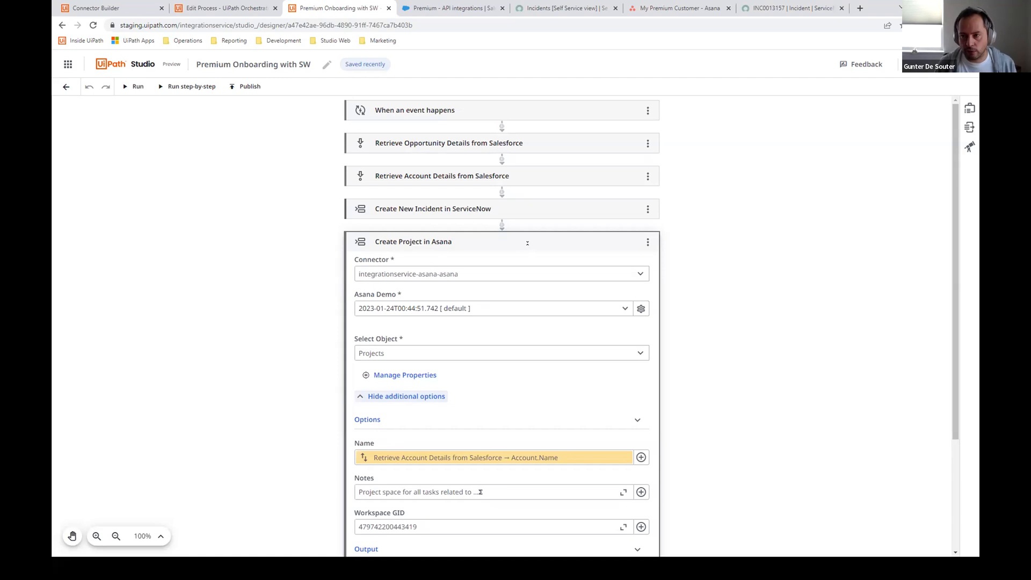
pyautogui.click(528, 242)
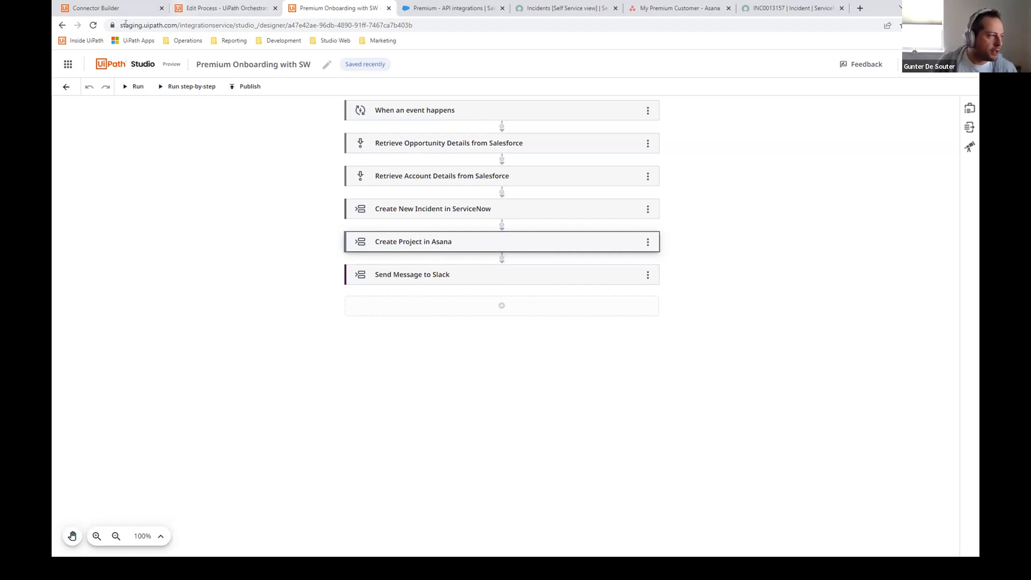
# Step: Switch to Connector Builder, return to the Integration Service connector catalog, and expand the Shared folder
pyautogui.click(94, 8)
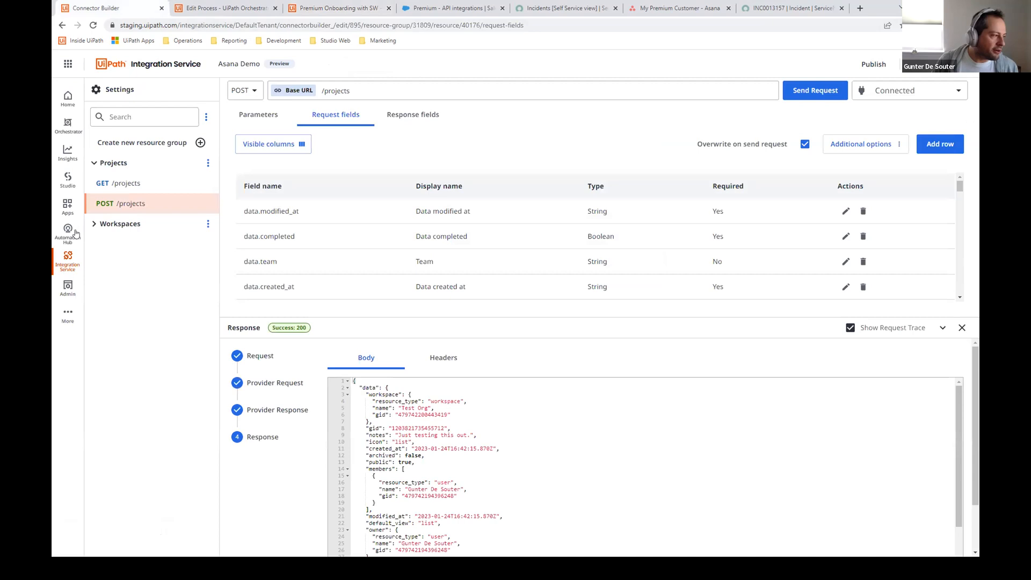
pyautogui.click(68, 259)
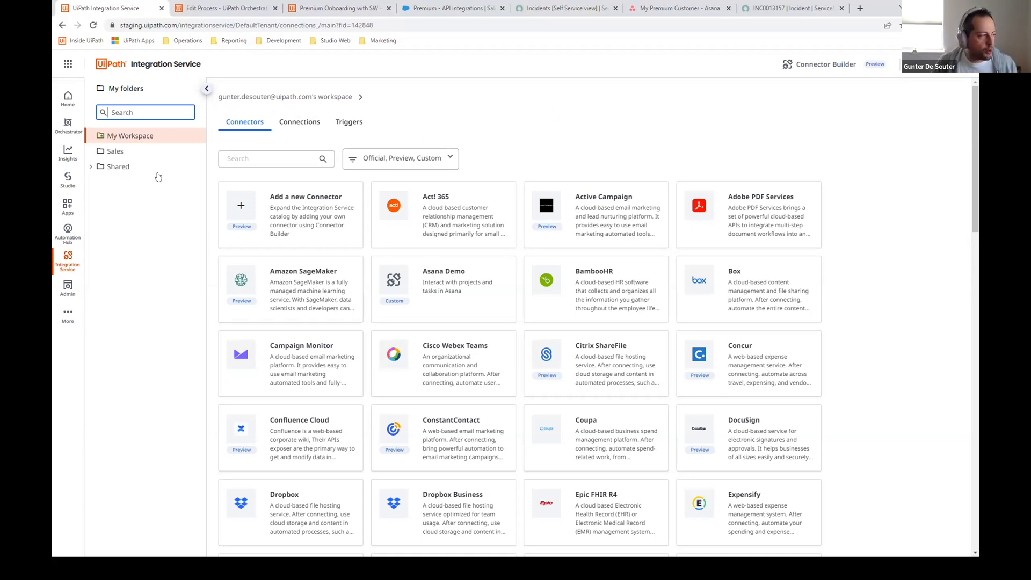
pyautogui.click(118, 167)
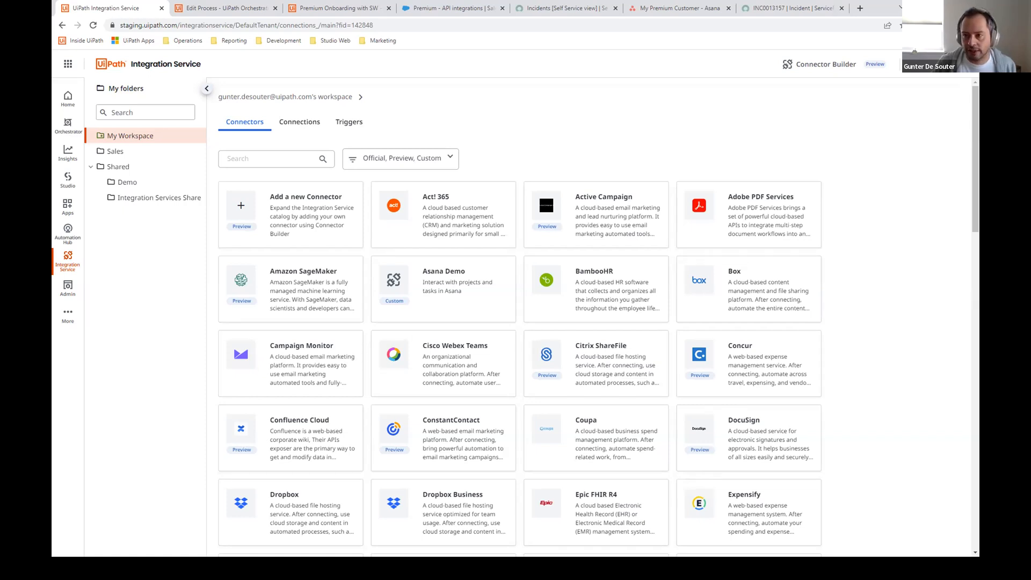
# Step: Switch to the slide presentation and advance to the "Who is Connector Builder for?" slide
pyautogui.hotkey('alt', 'Tab')
pyautogui.press('Right')
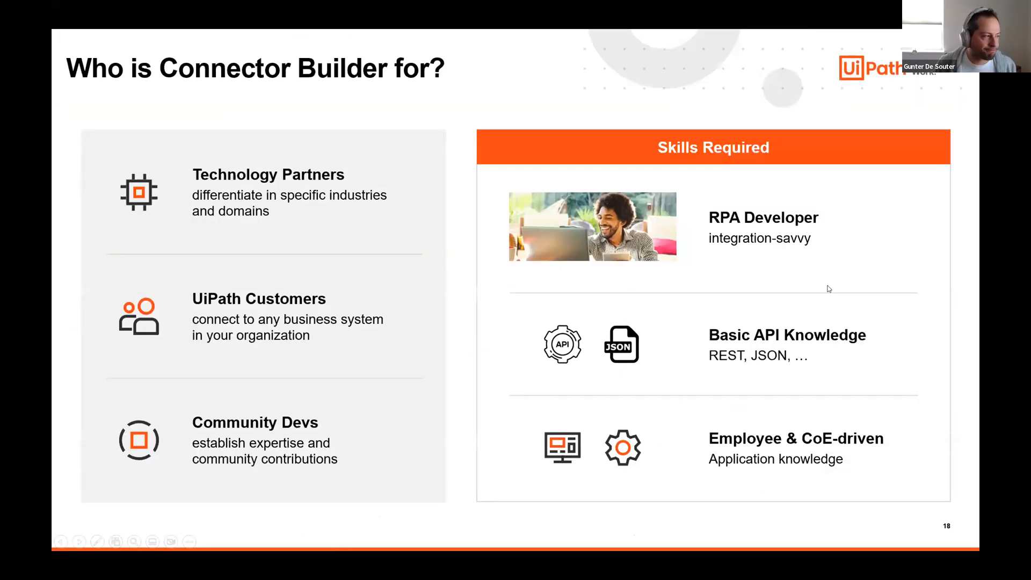